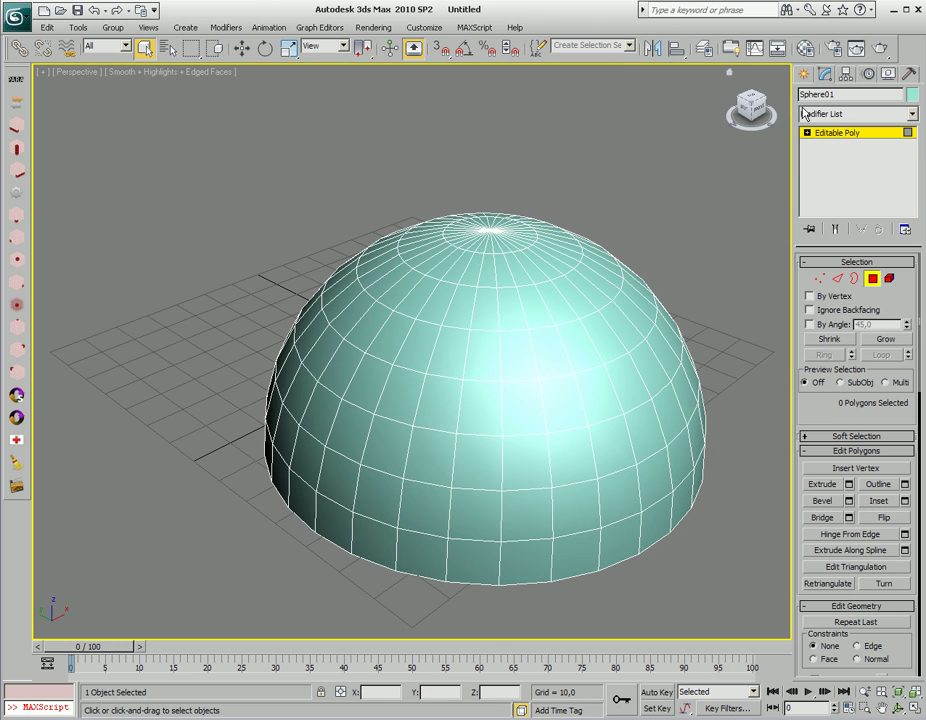
# - Create a small box beside the dome using the Cube creation method
pyautogui.click(803, 74)
pyautogui.click(817, 168)
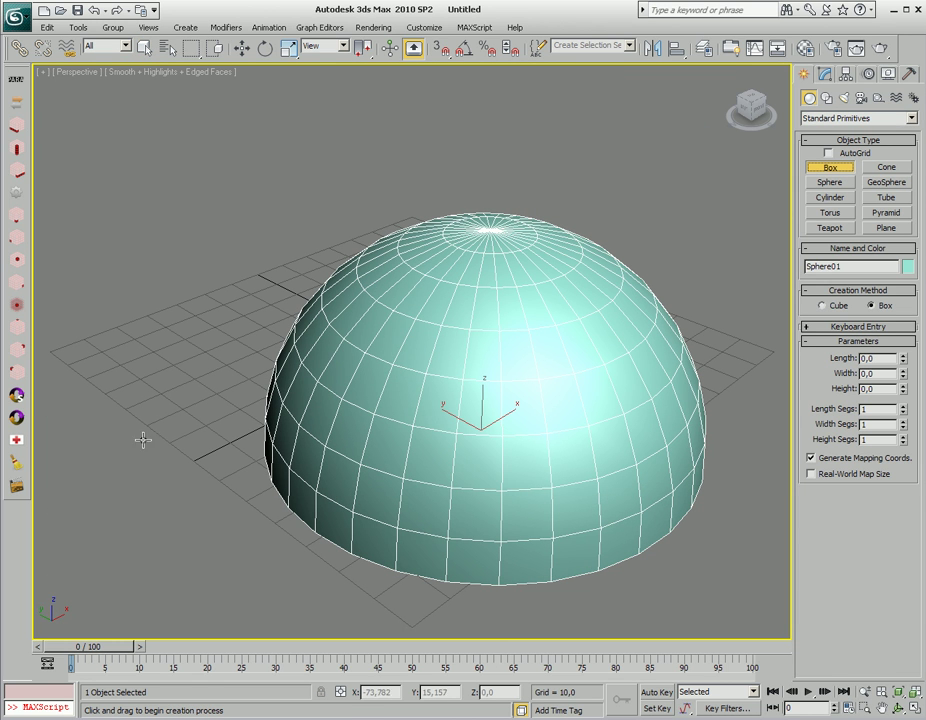
pyautogui.click(823, 306)
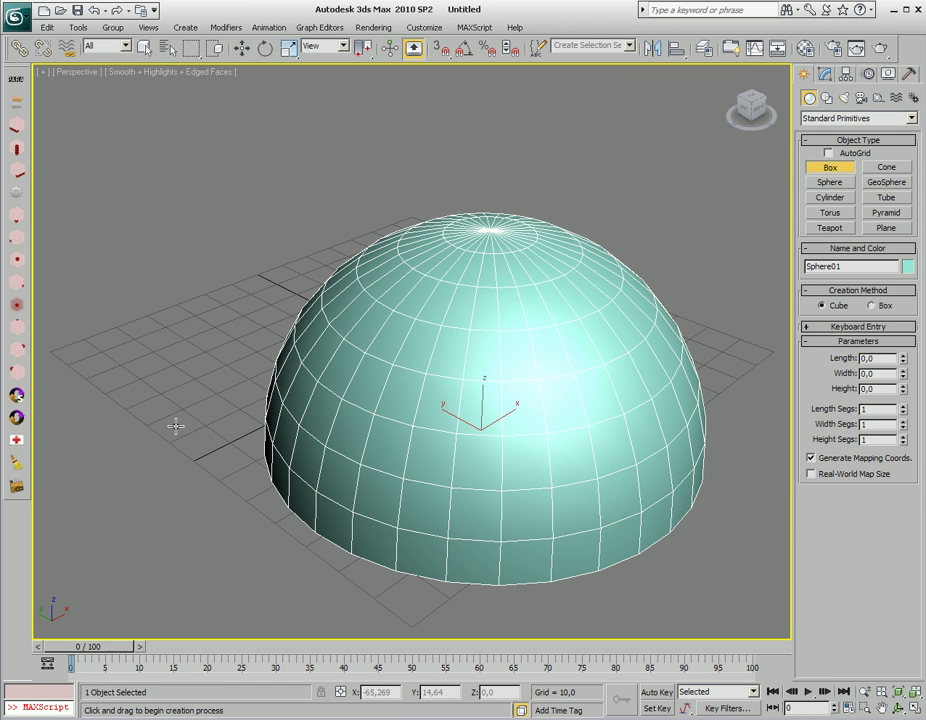
pyautogui.moveTo(183, 425); pyautogui.dragTo(199, 416)
pyautogui.rightClick(108, 199)
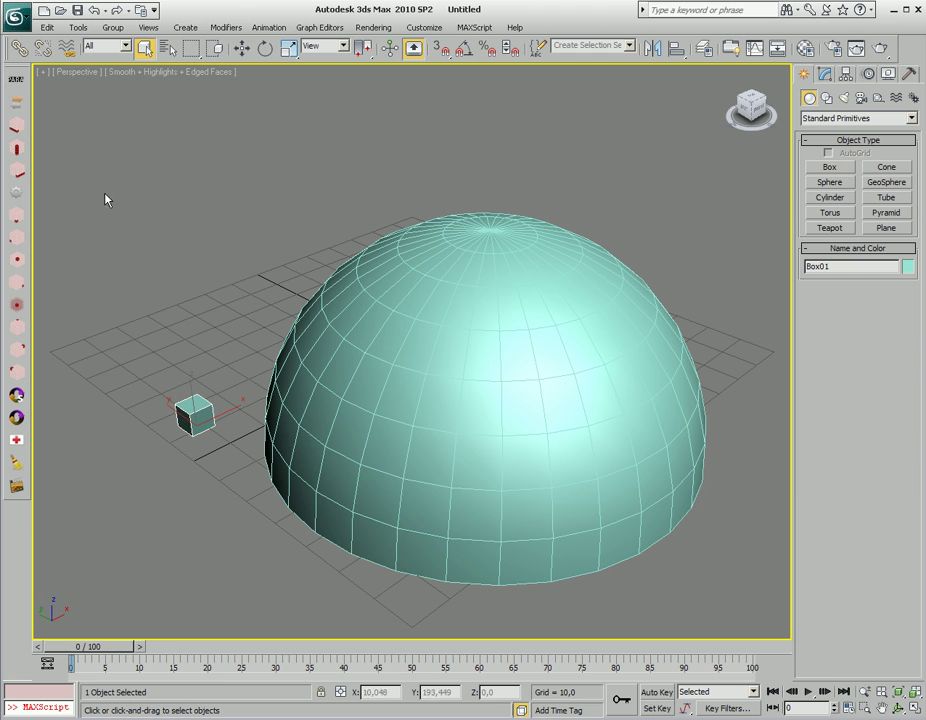
# - Create a PARA 3d copy array of the small cube with array counts of 10, 10 and 1, keeping the original object
pyautogui.click(15, 78)
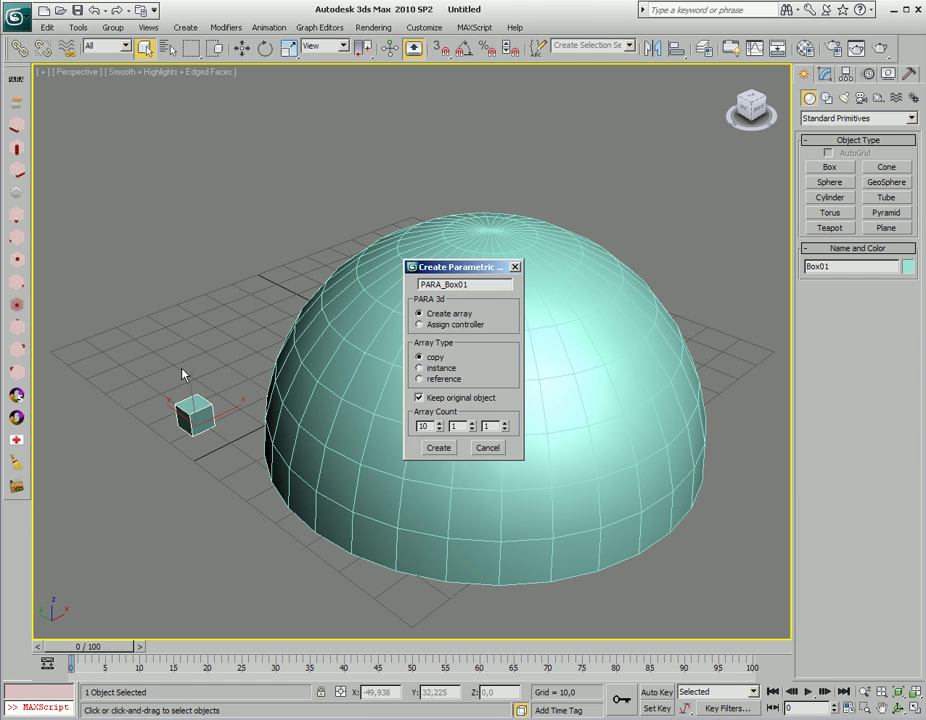
pyautogui.click(442, 451)
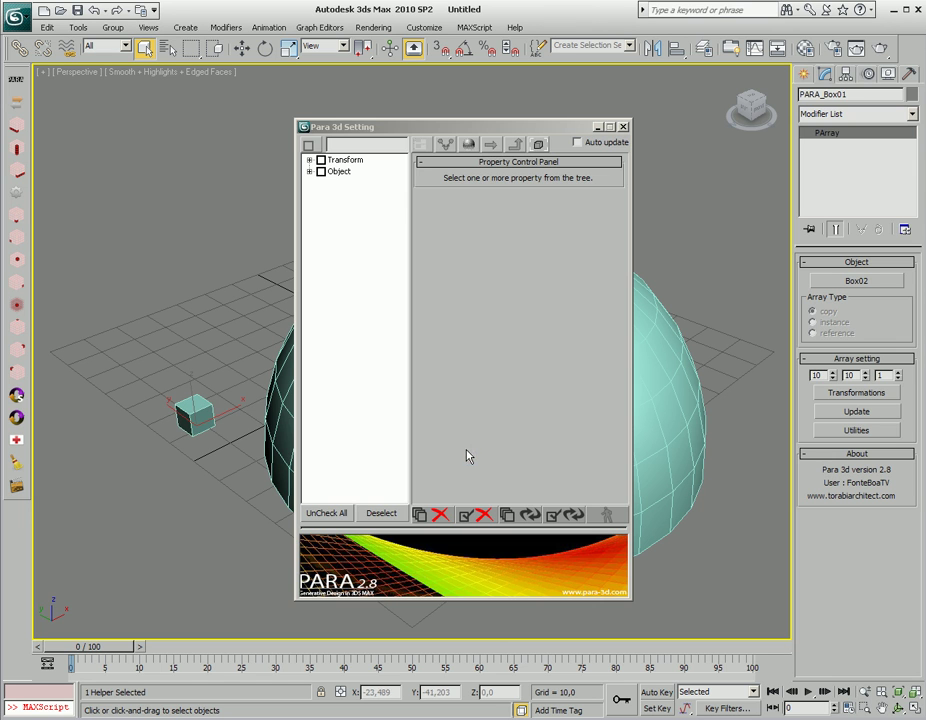
pyautogui.moveTo(515, 122); pyautogui.dragTo(254, 90)
pyautogui.moveTo(484, 353); pyautogui.dragTo(631, 355, button='middle')
pyautogui.scroll(-4, 600, 350)
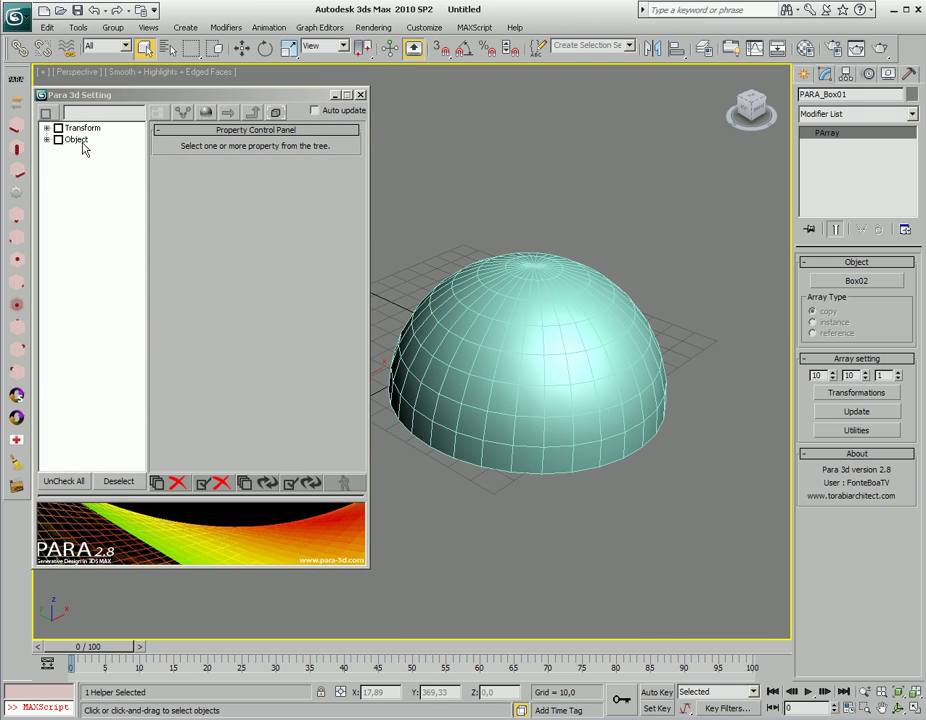
# - Assign a Surface Controller to the array's Transform property
pyautogui.click(46, 128)
pyautogui.click(58, 128)
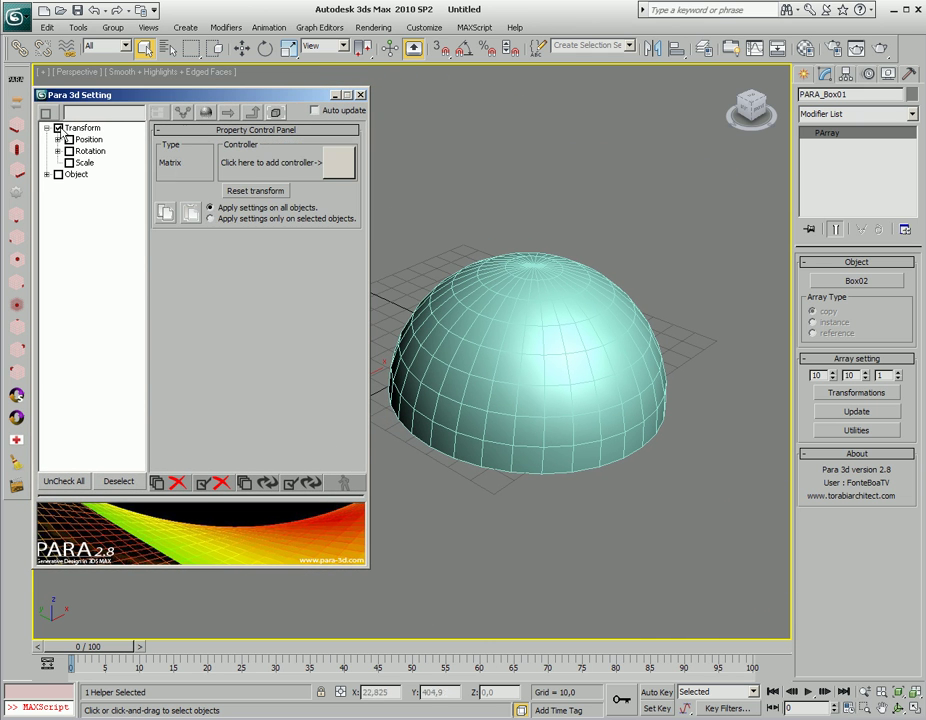
pyautogui.click(338, 164)
pyautogui.write('s')
pyautogui.click(512, 269)
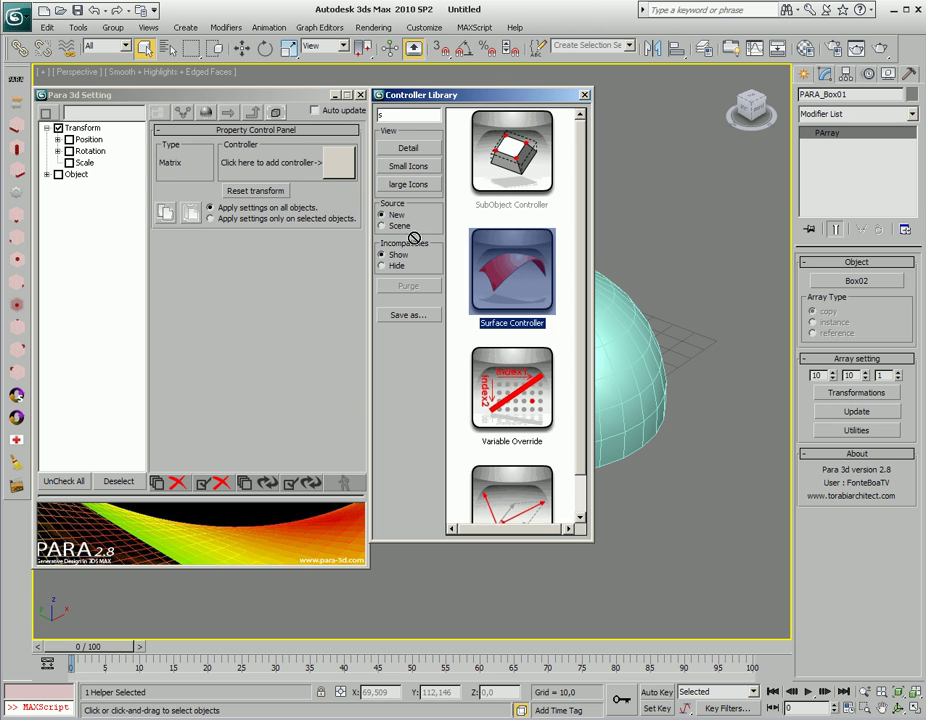
pyautogui.click(338, 162)
pyautogui.click(584, 95)
# - Use the dome (Sphere01) as the controller's surface and update the array to distribute the cubes over it
pyautogui.moveTo(672, 372); pyautogui.dragTo(686, 376, button='middle')
pyautogui.click(244, 243)
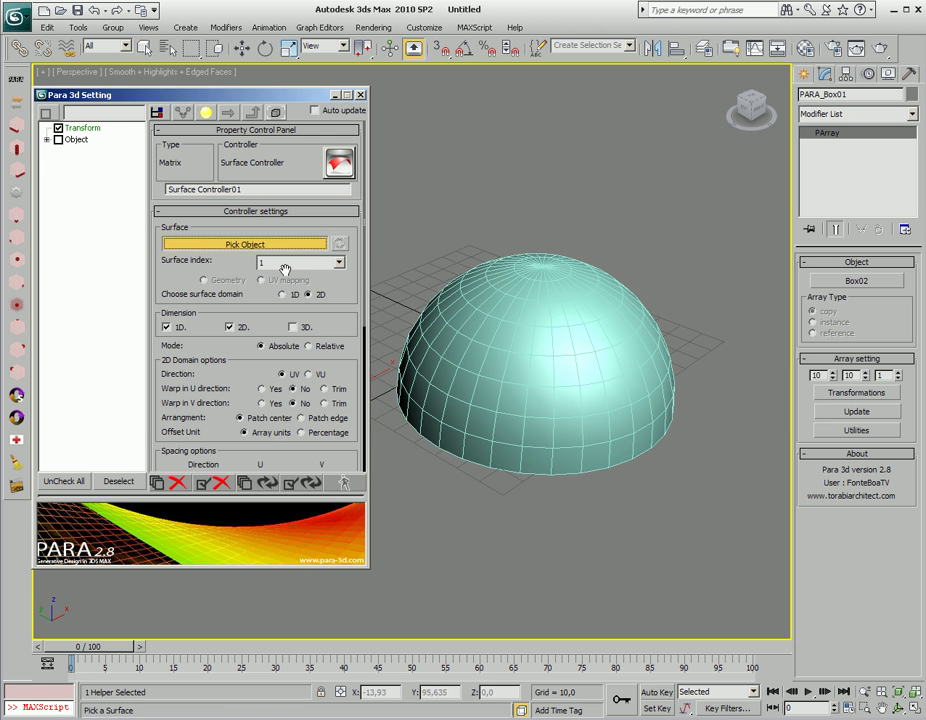
pyautogui.click(412, 412)
pyautogui.click(264, 486)
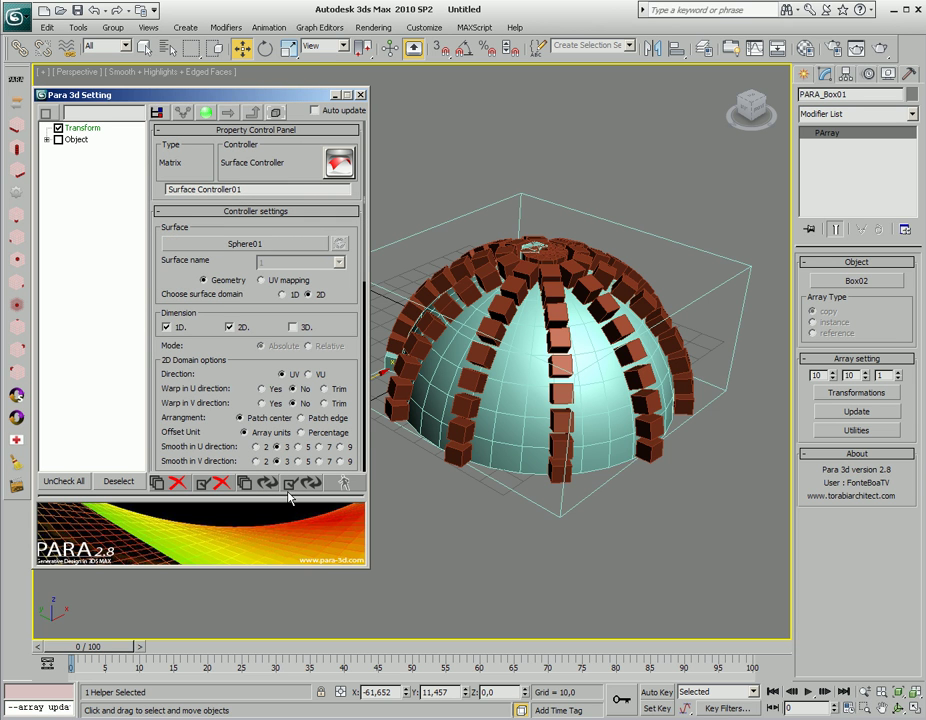
pyautogui.moveTo(455, 535); pyautogui.dragTo(463, 545, button='middle')
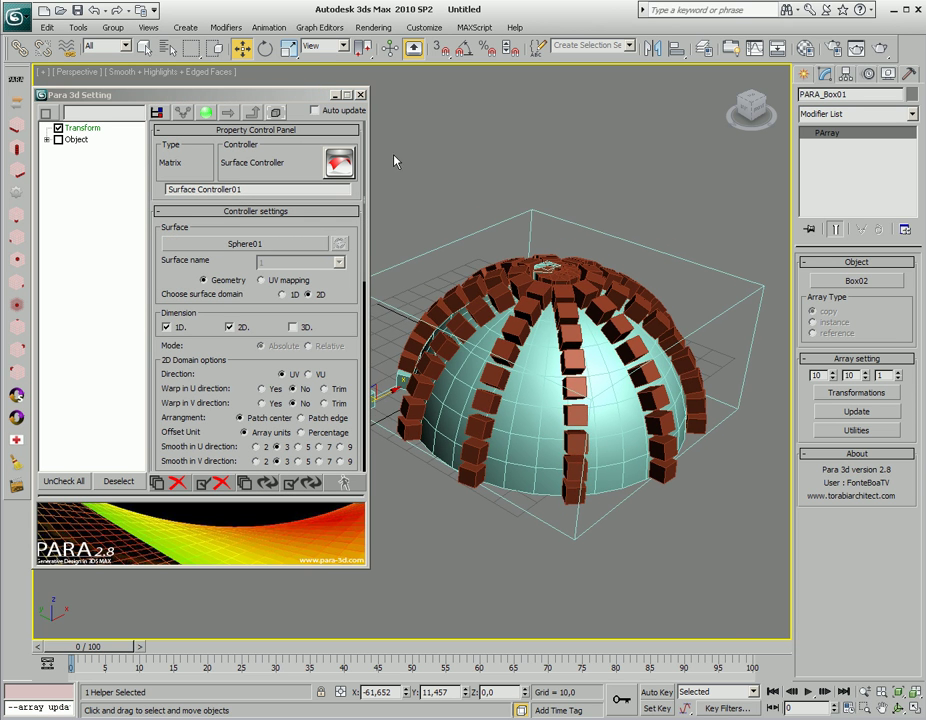
# - Apply a Transform Controller to the array's transform, keeping the current Surface Controller as its sub-controller
pyautogui.click(339, 164)
pyautogui.write('tr')
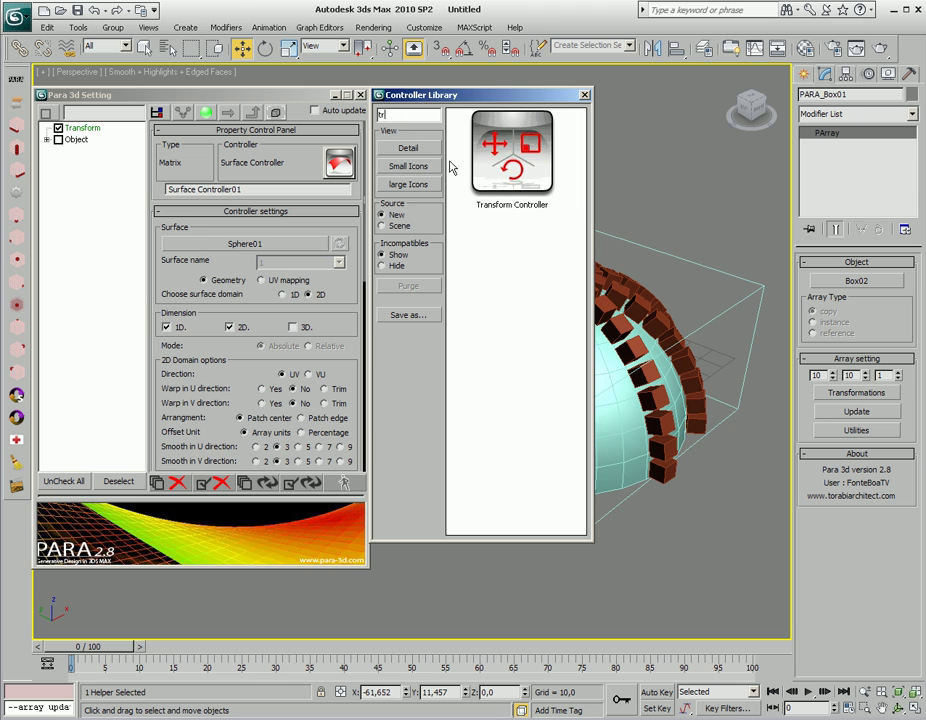
pyautogui.moveTo(512, 152); pyautogui.dragTo(348, 181)
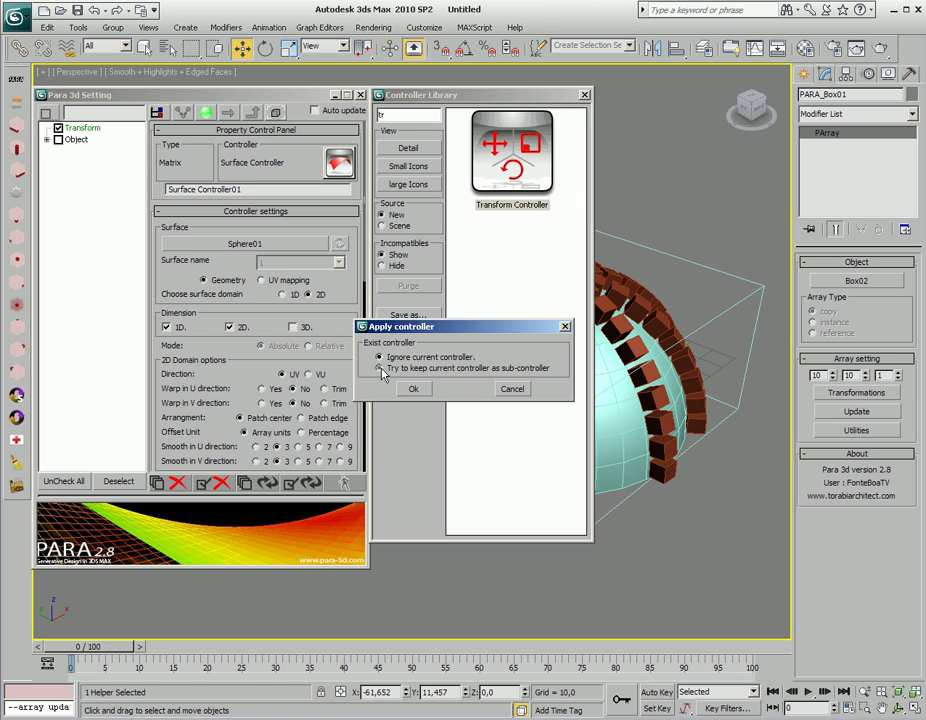
pyautogui.click(413, 388)
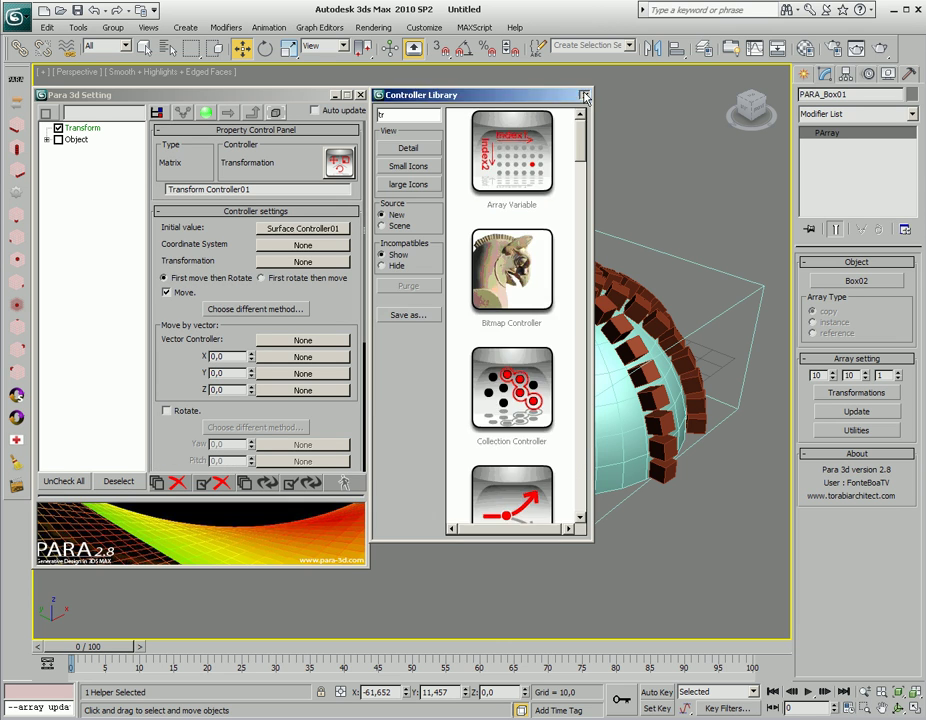
pyautogui.click(585, 96)
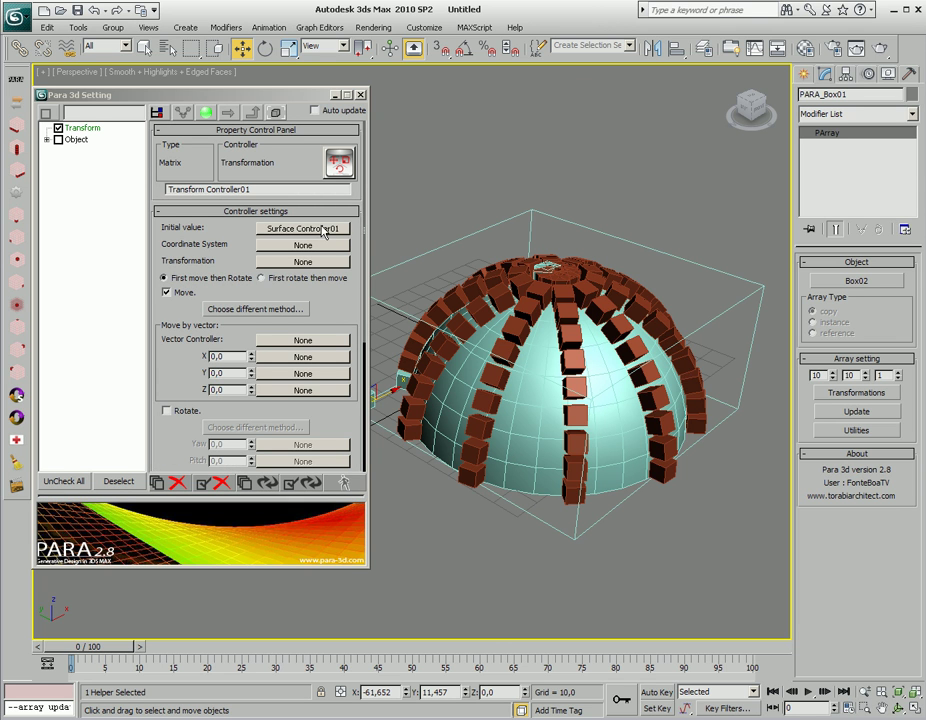
# - Set the move method to a given direction and length, with a Surface Controller outputting the Normal vector as direction
pyautogui.click(272, 310)
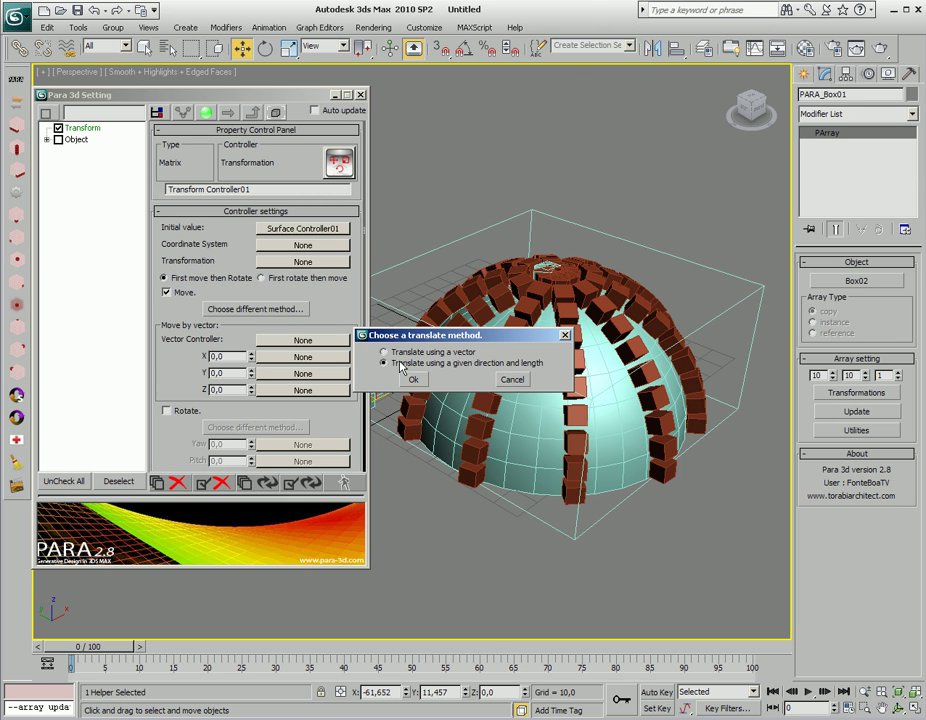
pyautogui.click(413, 379)
pyautogui.moveTo(359, 363); pyautogui.dragTo(331, 343)
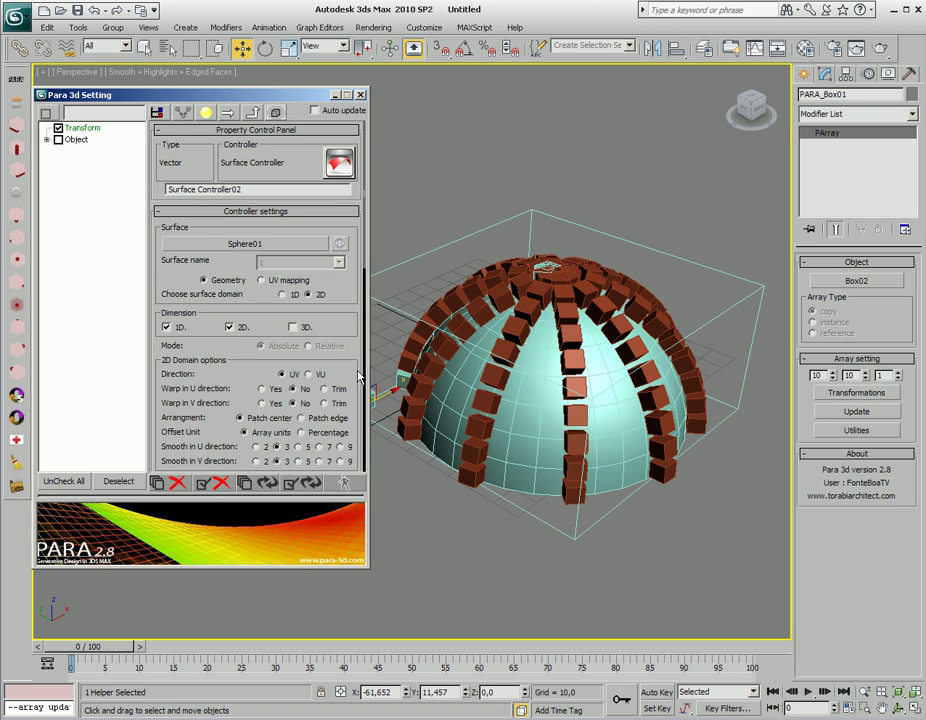
pyautogui.moveTo(317, 361); pyautogui.dragTo(342, 58)
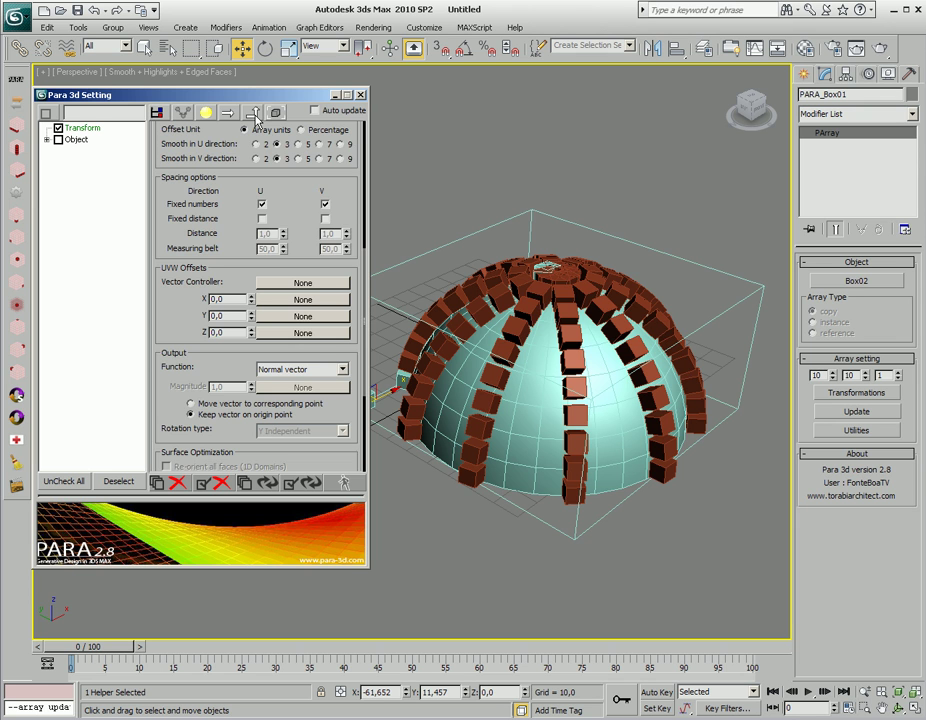
pyautogui.click(255, 116)
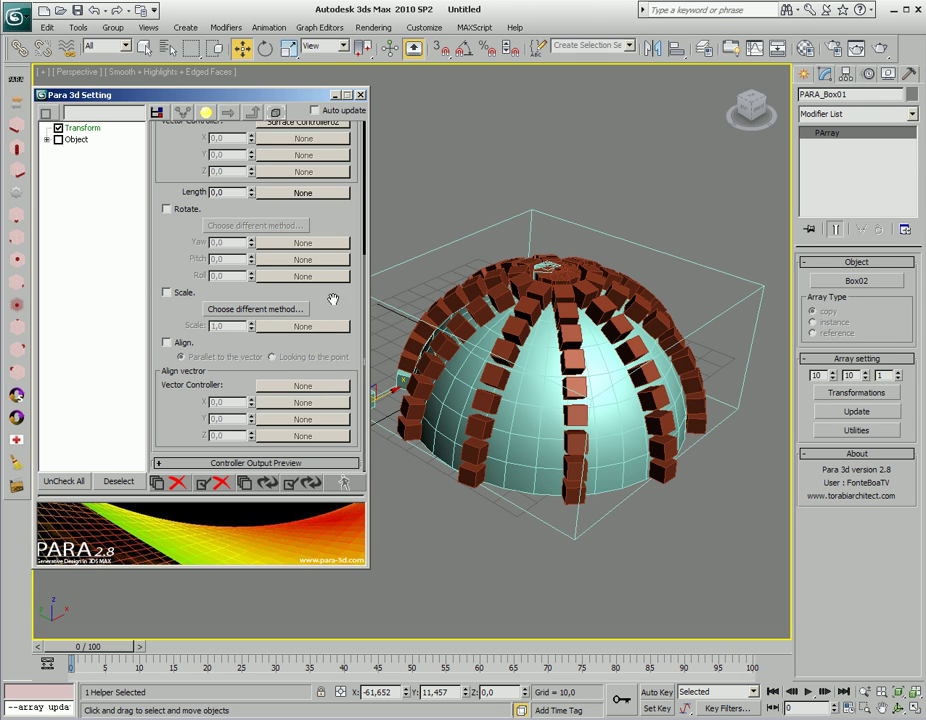
# - Turn on automatic updating and try out different move lengths along the surface normals
pyautogui.scroll(5, 335, 283)
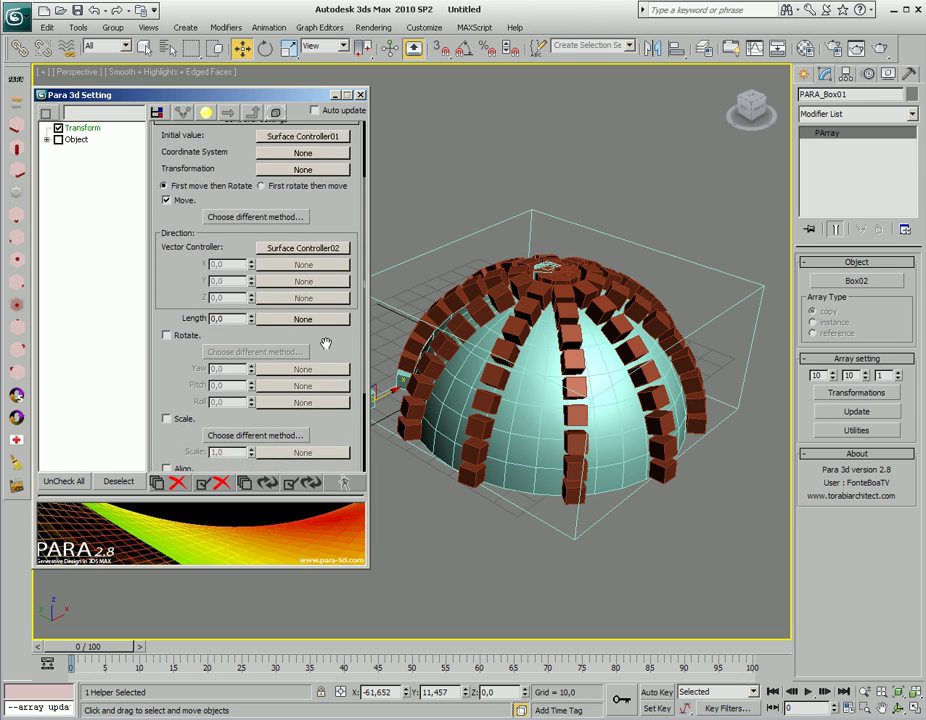
pyautogui.scroll(4, 326, 344)
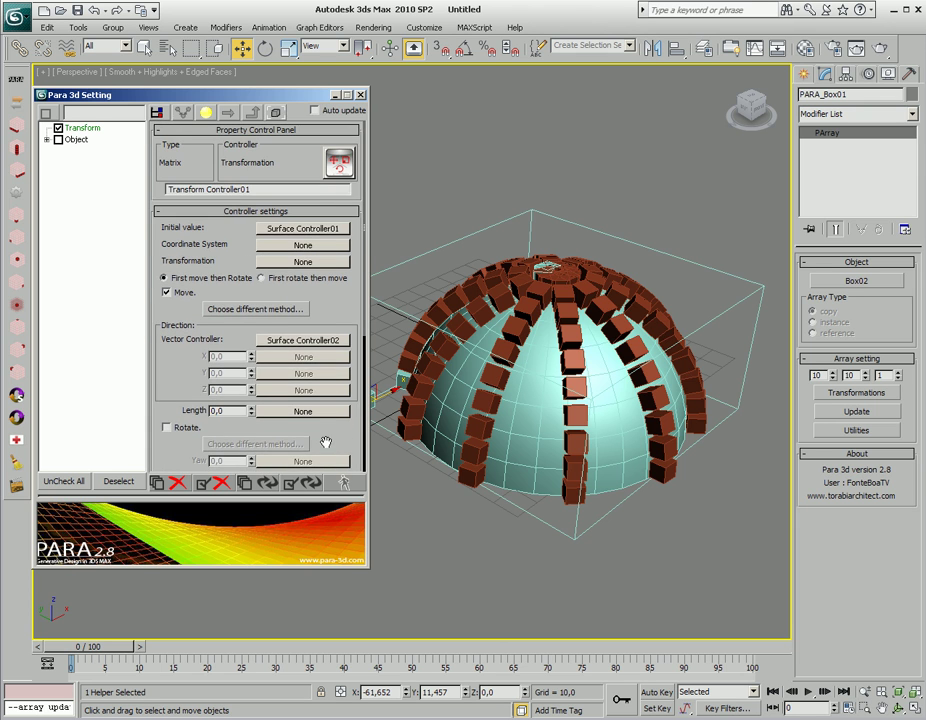
pyautogui.scroll(-2, 326, 390)
pyautogui.scroll(-2, 325, 397)
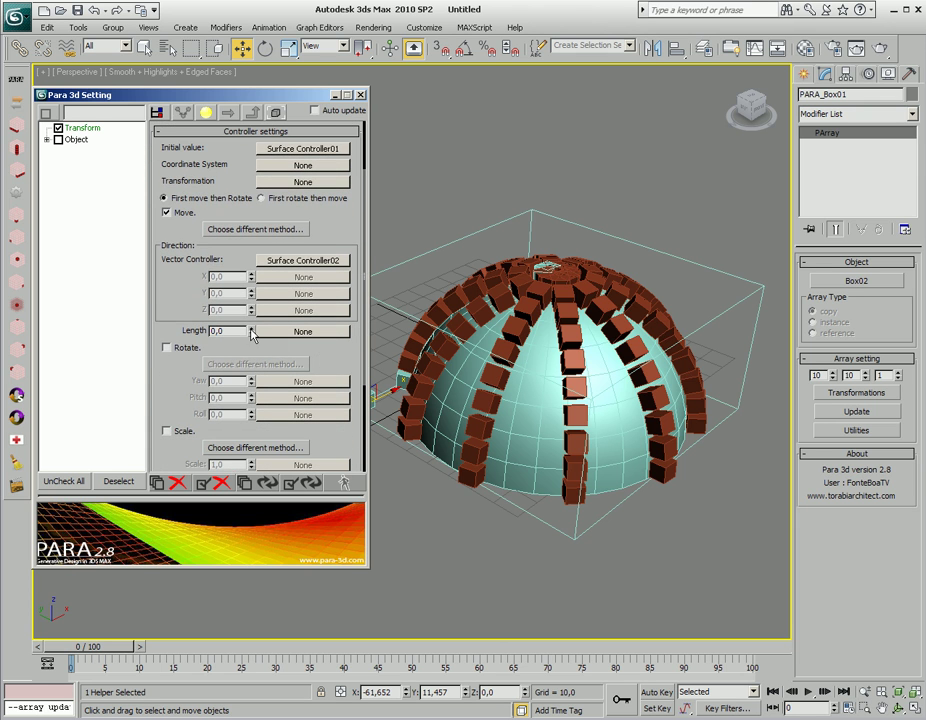
pyautogui.click(313, 110)
pyautogui.moveTo(251, 331)
pyautogui.mouseDown()
pyautogui.moveTo(248, 223)
pyautogui.moveTo(249, 348)
pyautogui.moveTo(254, 338)
pyautogui.mouseUp()
# - Assign a Link Controller to the move length and set it to use an external link
pyautogui.click(303, 331)
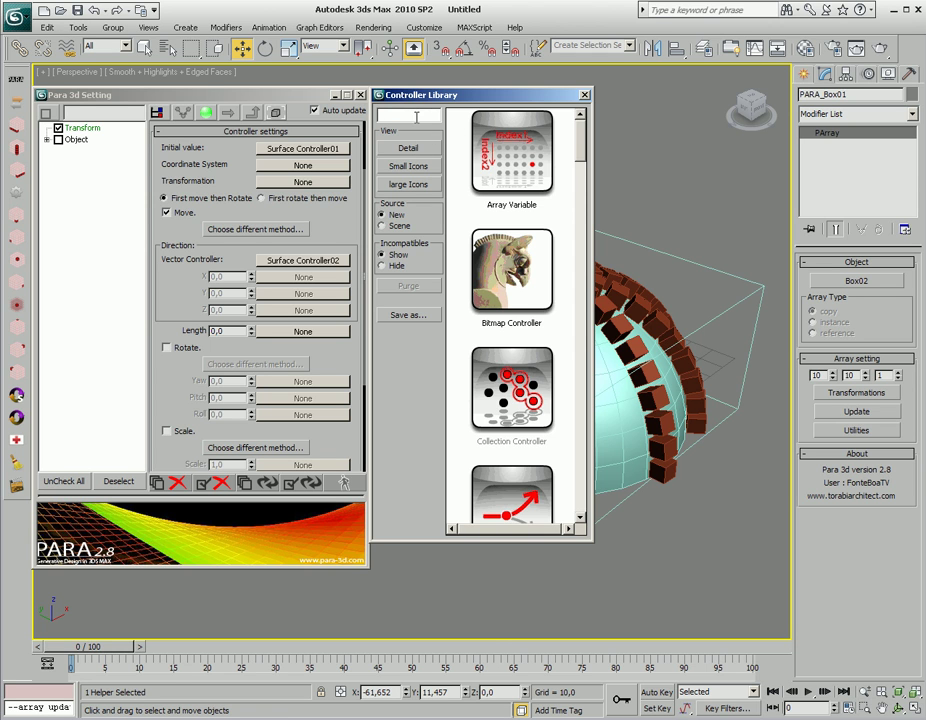
pyautogui.write('link')
pyautogui.moveTo(498, 167); pyautogui.dragTo(318, 340)
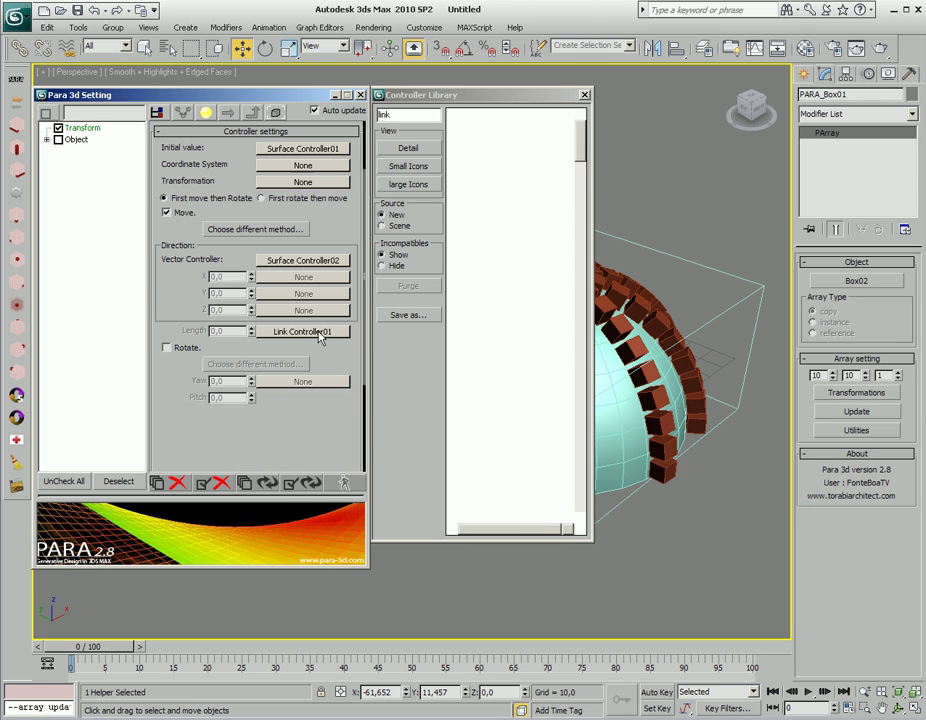
pyautogui.click(585, 96)
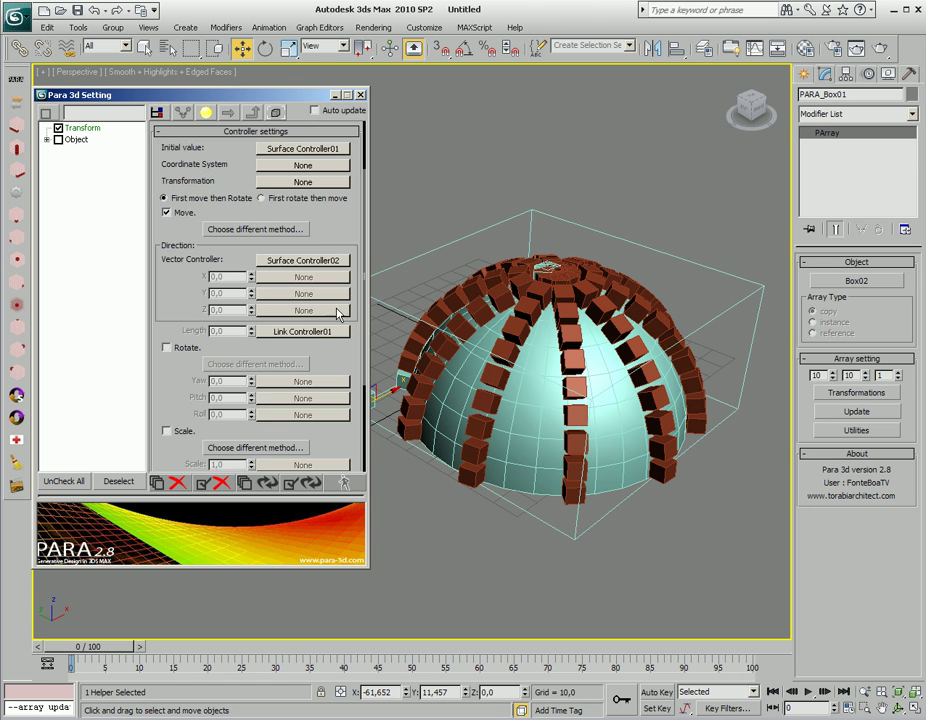
pyautogui.click(312, 333)
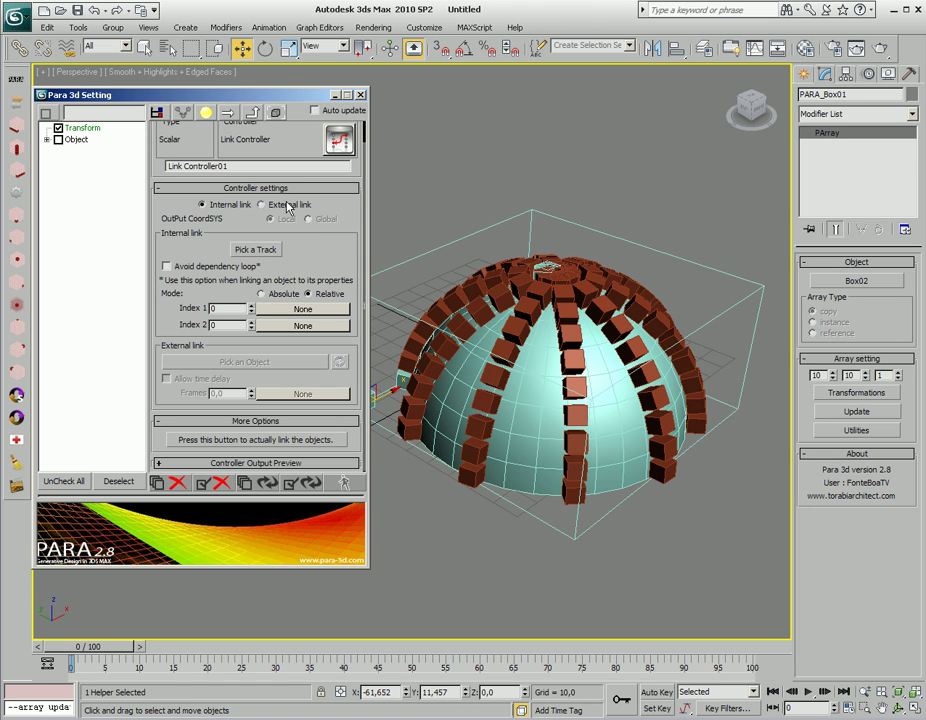
pyautogui.click(290, 205)
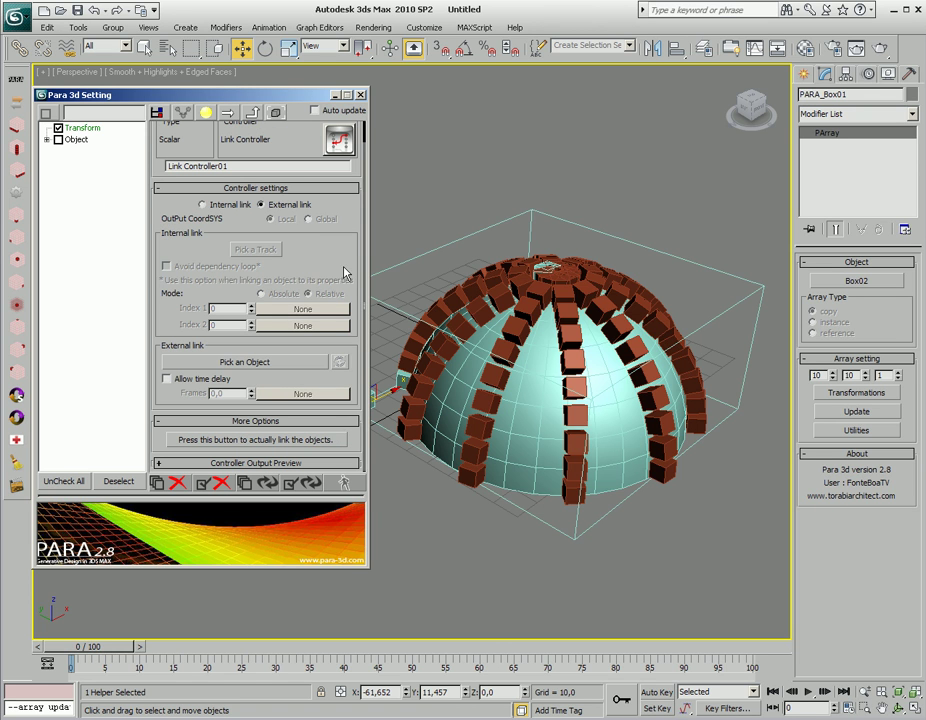
pyautogui.click(241, 366)
pyautogui.scroll(-5, 614, 480)
pyautogui.moveTo(614, 480)
pyautogui.mouseDown(button='middle')
pyautogui.moveTo(726, 482)
pyautogui.moveTo(618, 467)
pyautogui.mouseUp(button='middle')
pyautogui.scroll(2, 618, 467)
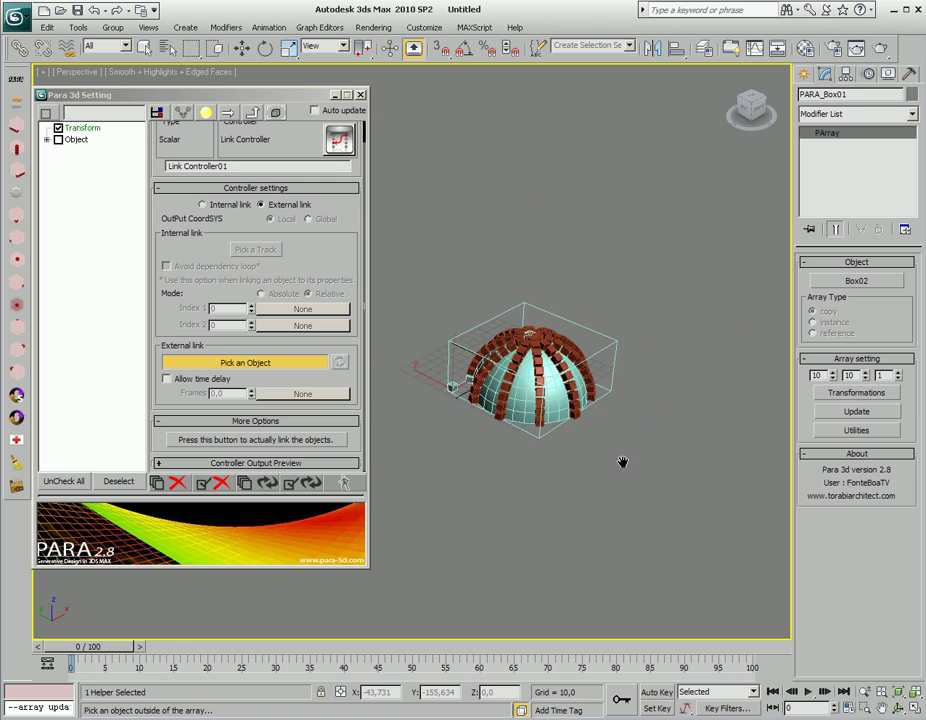
pyautogui.scroll(5, 519, 428)
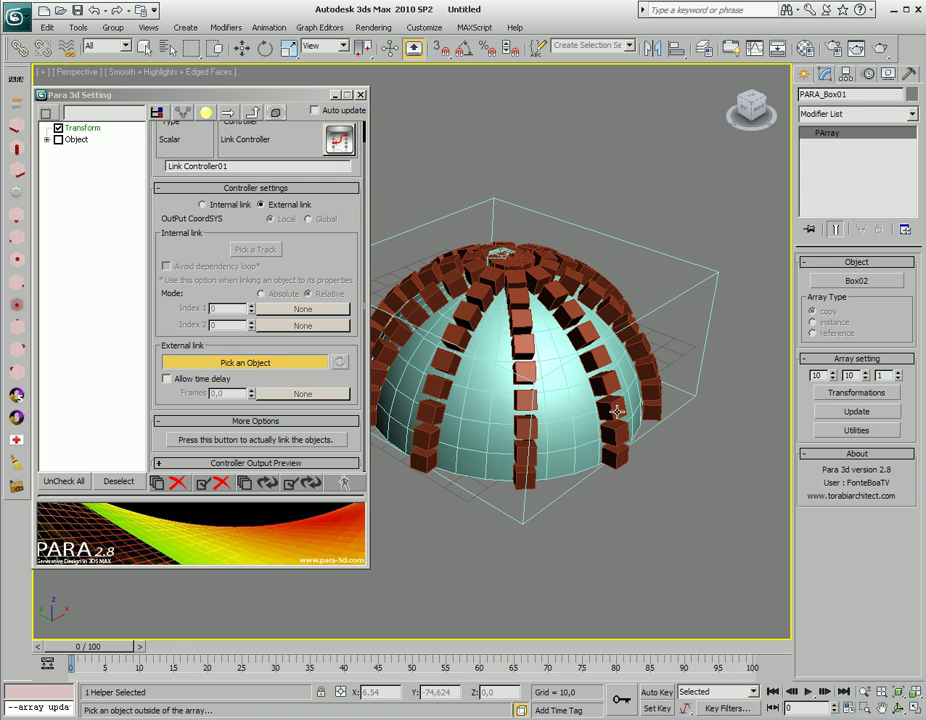
pyautogui.press('w')
# - Place a Point helper of size 59.4, displayed as cross and box, beside the dome in the top view
pyautogui.press('t')
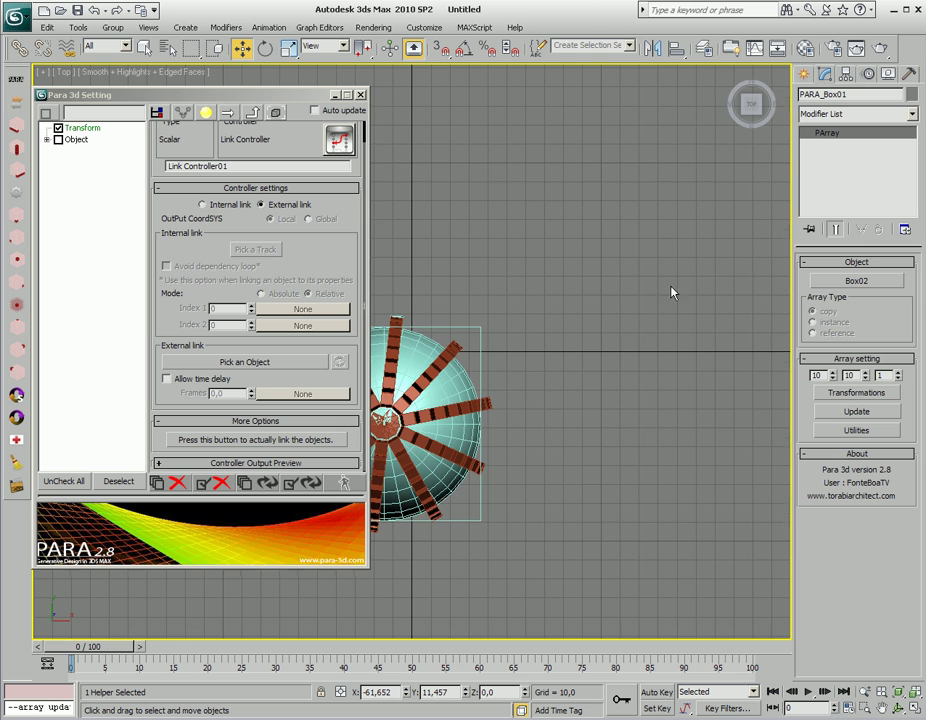
pyautogui.moveTo(687, 285); pyautogui.dragTo(790, 220, button='middle')
pyautogui.click(803, 74)
pyautogui.click(878, 97)
pyautogui.click(836, 212)
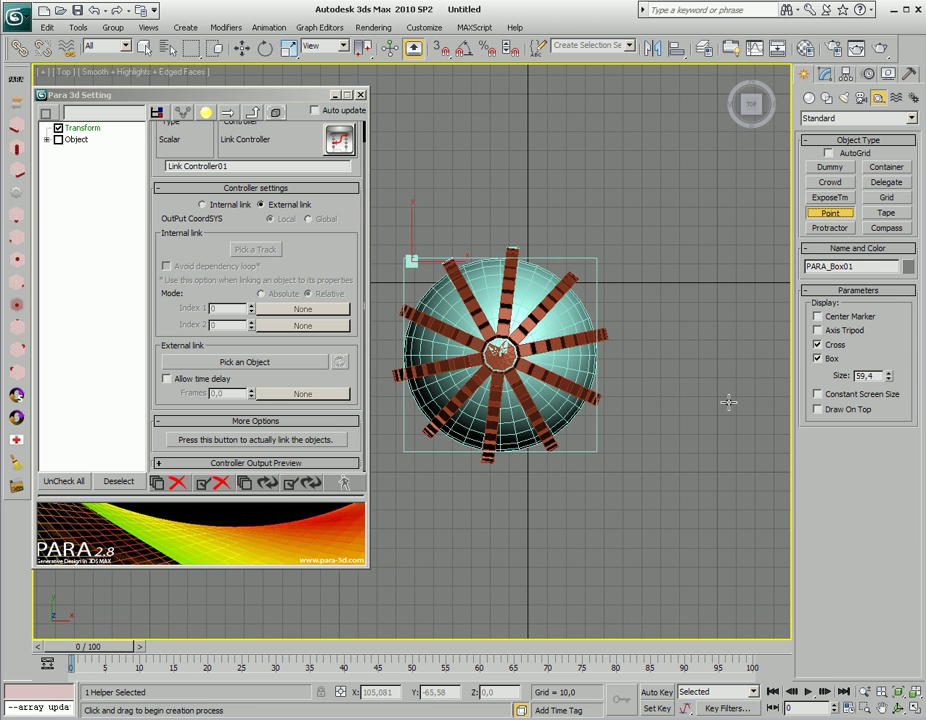
pyautogui.click(675, 356)
# - Move the point helper to the dome's centre and raise it above the dome to about Z 89
pyautogui.press('w')
pyautogui.moveTo(690, 342); pyautogui.dragTo(529, 329)
pyautogui.click(731, 78)
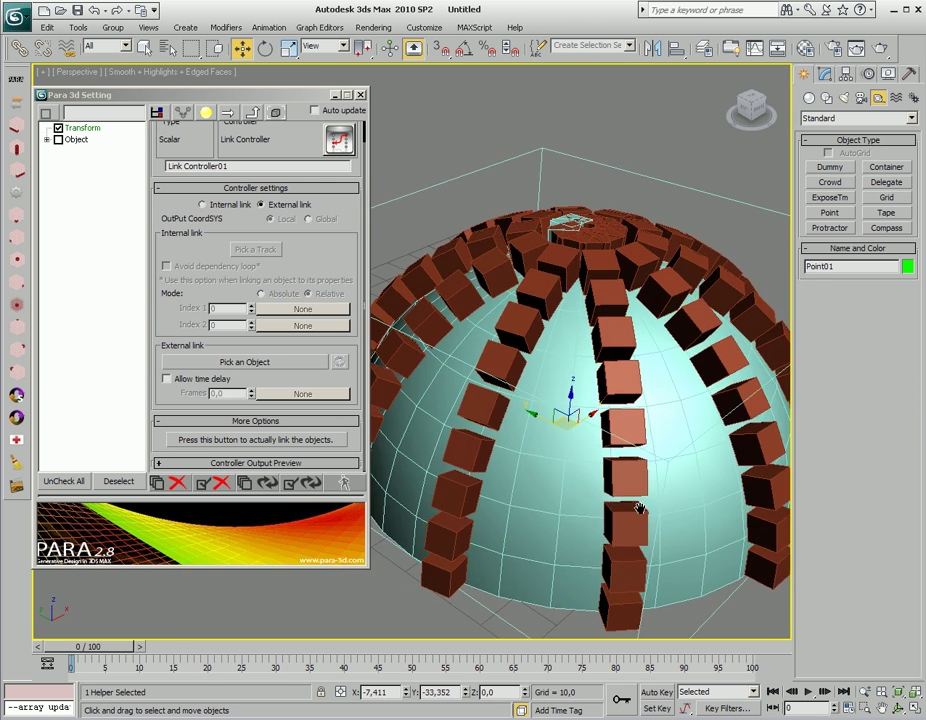
pyautogui.moveTo(500, 378); pyautogui.dragTo(507, 139)
# - With Auto Key on, animate the point helper moving down through the dome by frame 100, and return to frame 0
pyautogui.moveTo(105, 655); pyautogui.dragTo(748, 655)
pyautogui.click(656, 692)
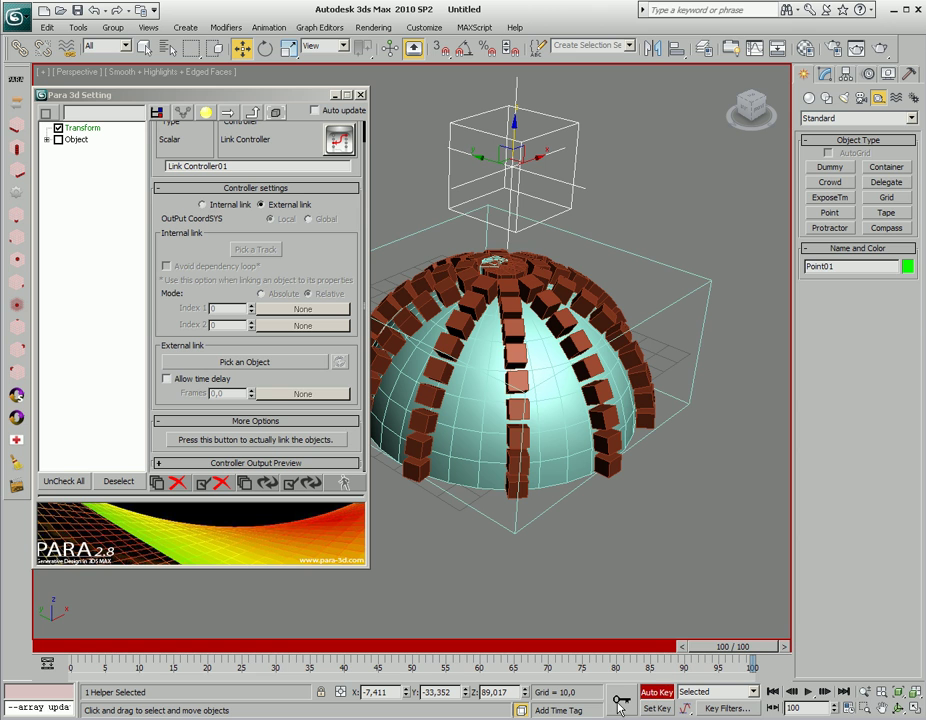
pyautogui.moveTo(511, 122); pyautogui.dragTo(491, 520)
pyautogui.moveTo(716, 655); pyautogui.dragTo(70, 650)
# - Link the Link Controller externally to the point helper's Z Position track
pyautogui.moveTo(500, 524); pyautogui.dragTo(548, 530, button='middle')
pyautogui.click(272, 360)
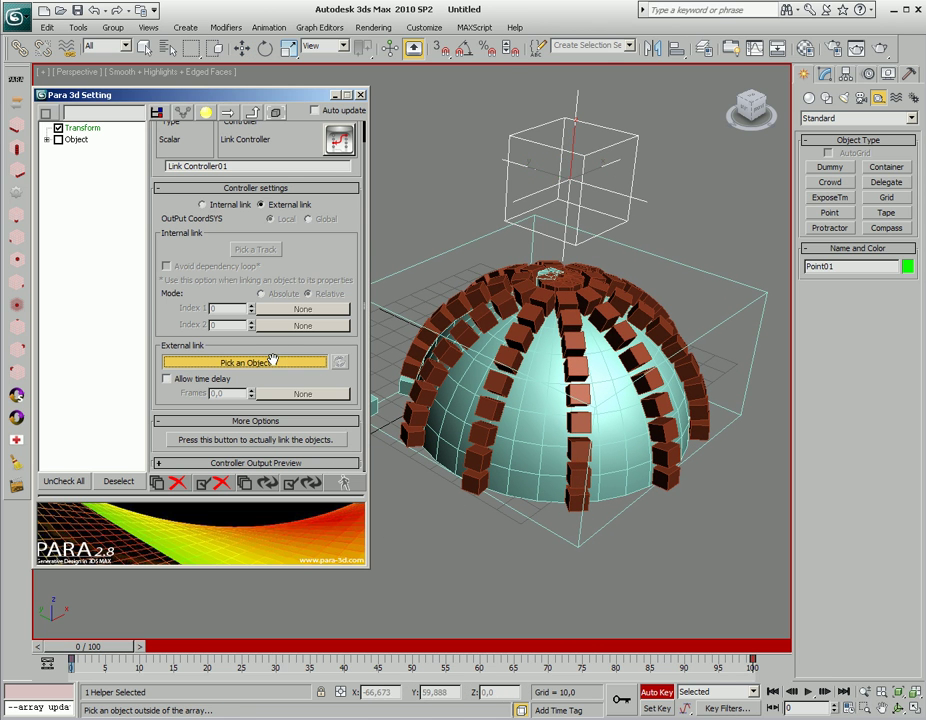
pyautogui.click(640, 186)
pyautogui.click(419, 330)
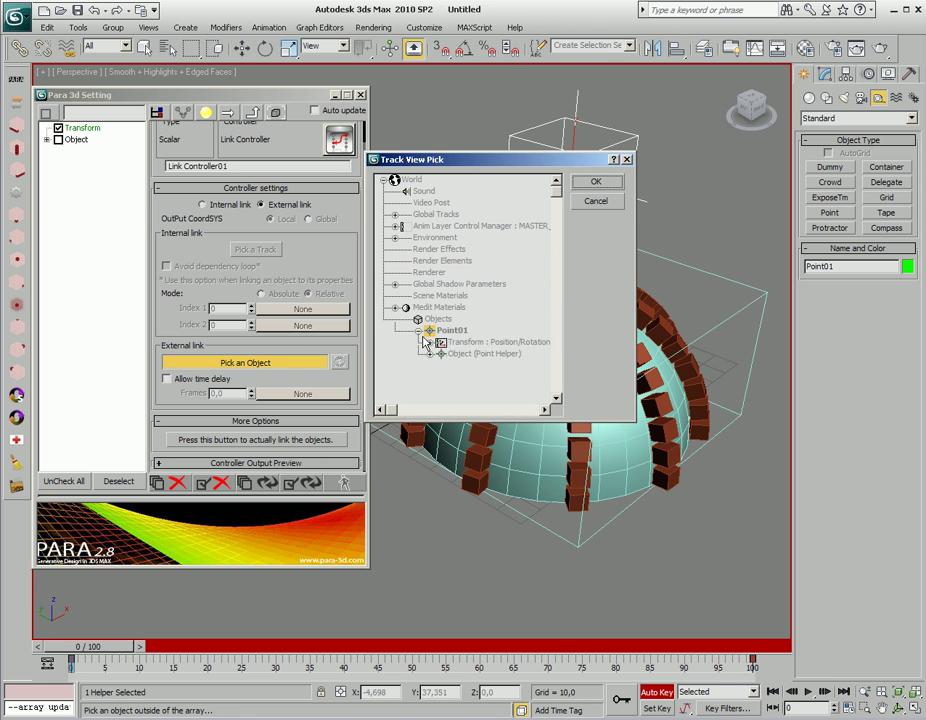
pyautogui.click(430, 342)
pyautogui.click(441, 354)
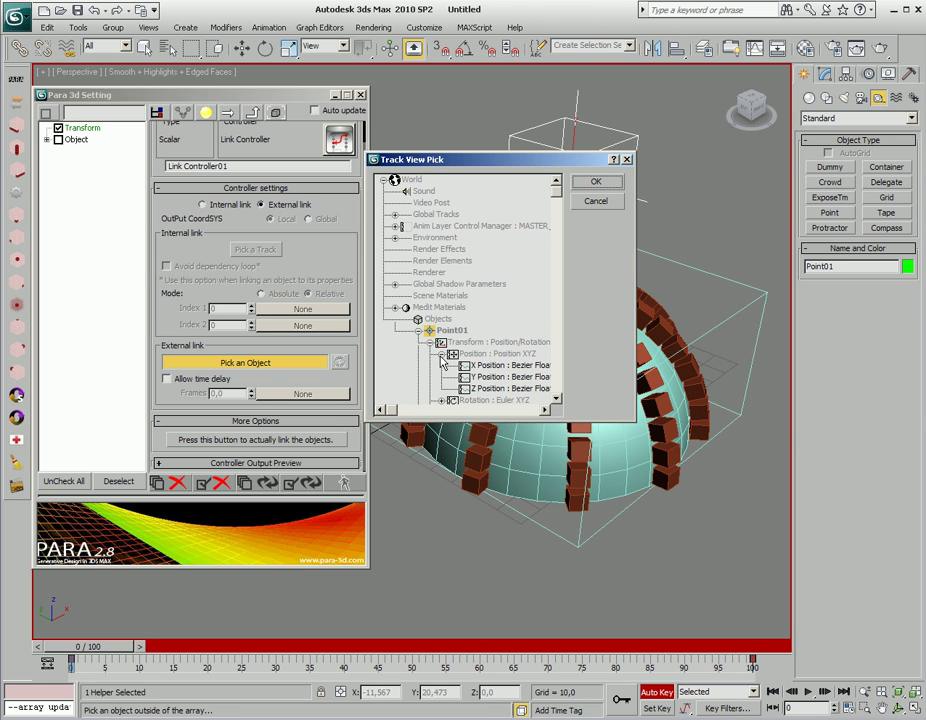
pyautogui.click(508, 388)
pyautogui.click(598, 184)
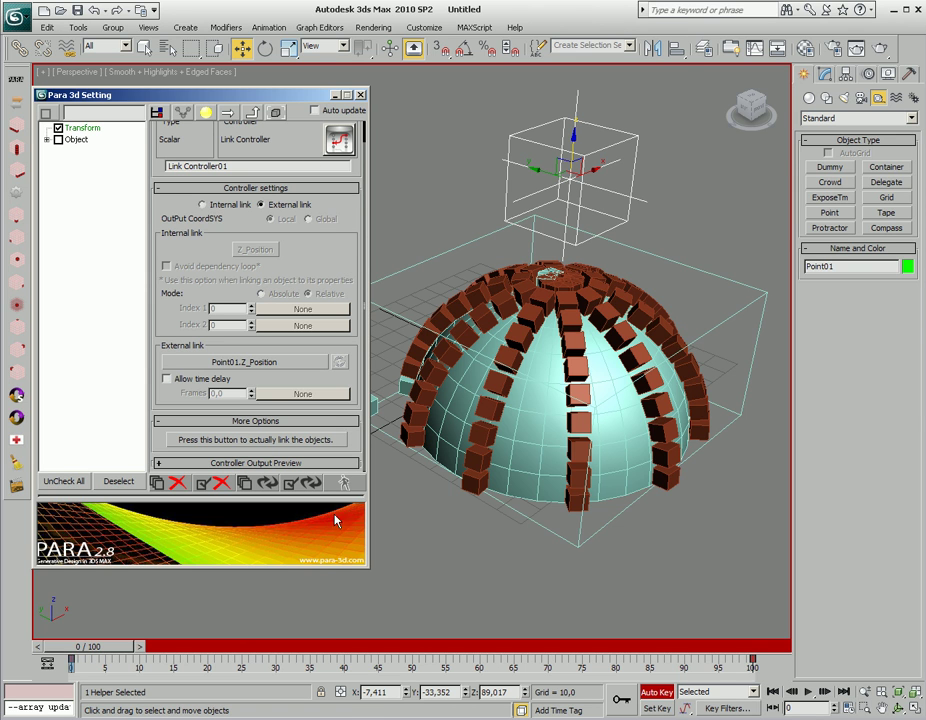
# - Rebuild the cube array, enable its animated updating and scrub the timeline to about frame 58 to preview the motion
pyautogui.click(255, 485)
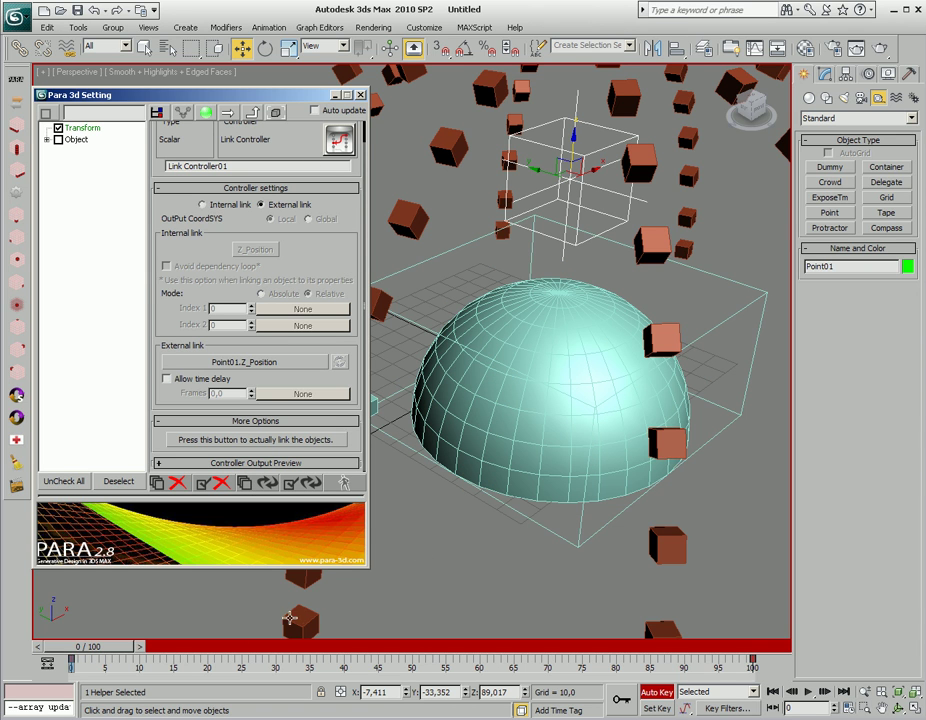
pyautogui.moveTo(110, 652); pyautogui.dragTo(88, 641)
pyautogui.click(341, 485)
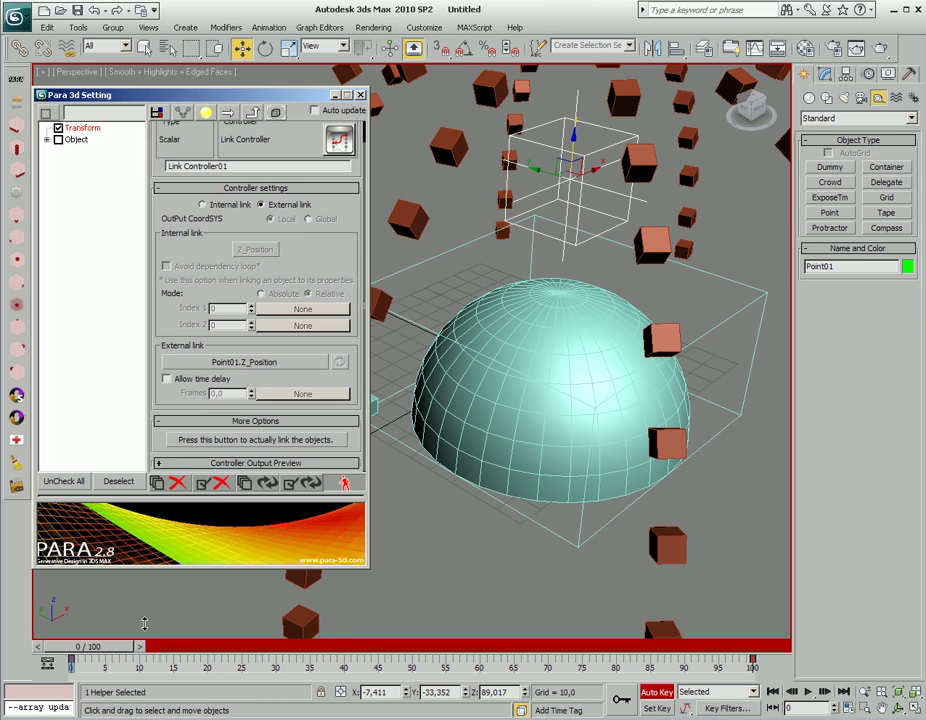
pyautogui.moveTo(165, 651); pyautogui.dragTo(197, 651)
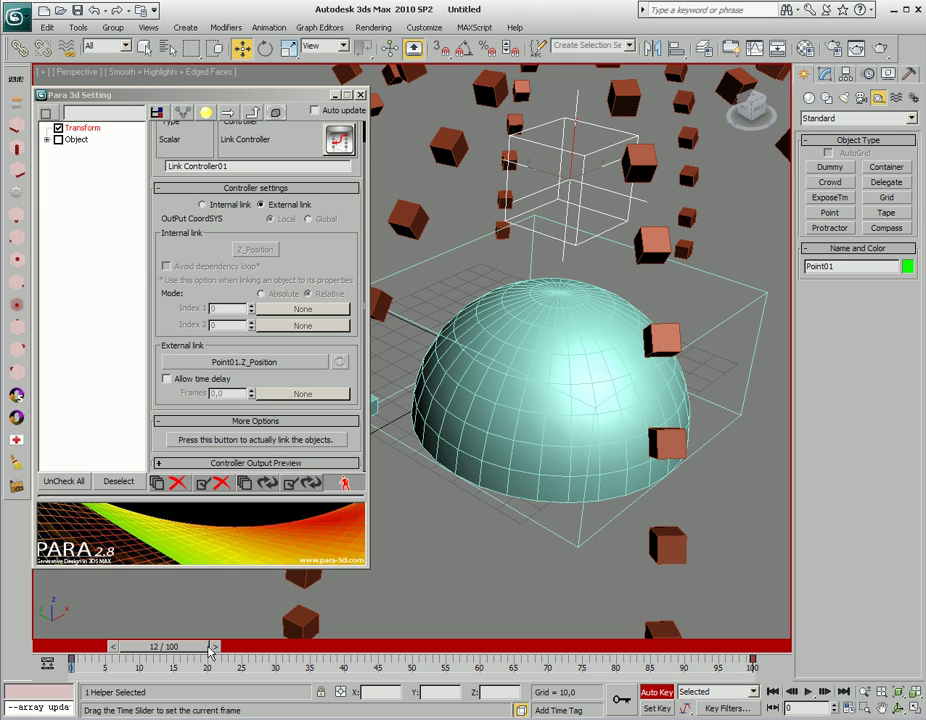
pyautogui.moveTo(265, 653); pyautogui.dragTo(395, 651)
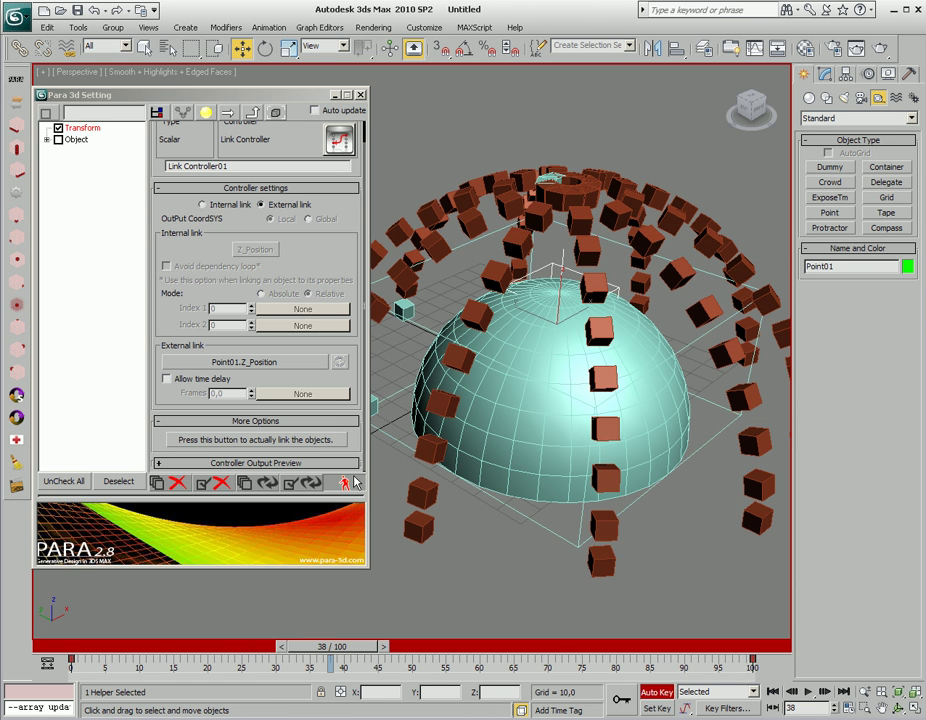
pyautogui.click(466, 652)
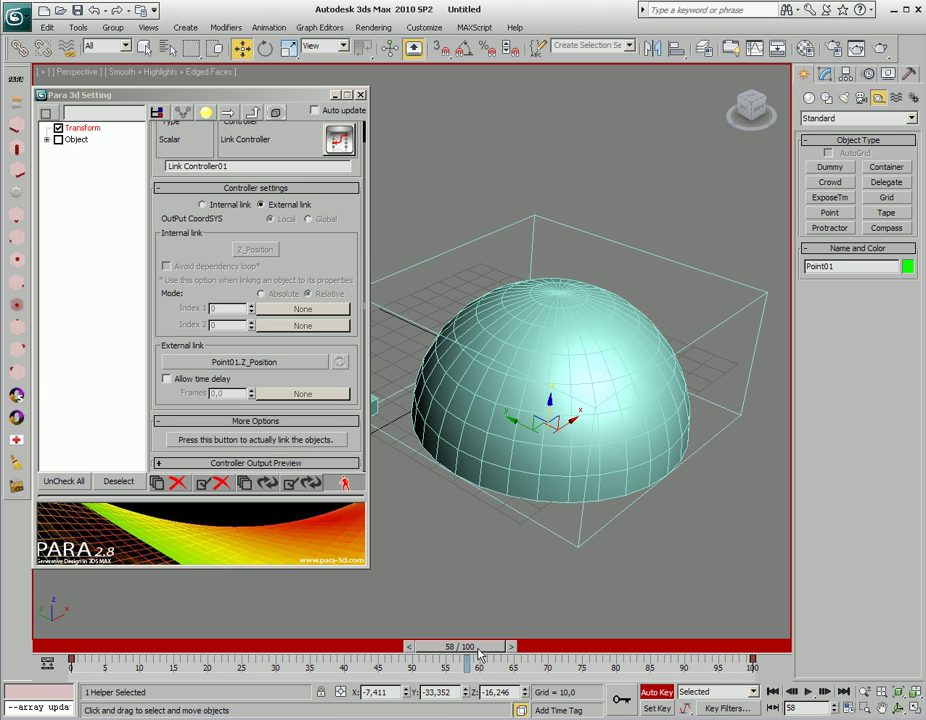
pyautogui.moveTo(484, 617); pyautogui.dragTo(422, 500)
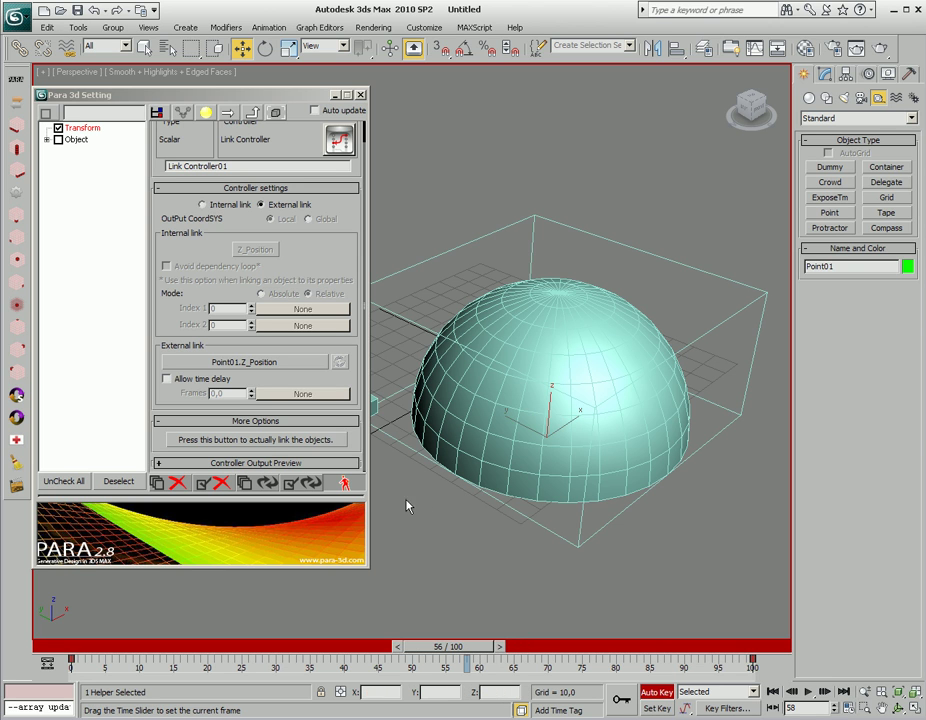
# - Turn off the array's animated updating, return to frame 0 and rebuild all the cubes
pyautogui.click(352, 484)
pyautogui.moveTo(455, 648); pyautogui.dragTo(50, 660)
pyautogui.press('w')
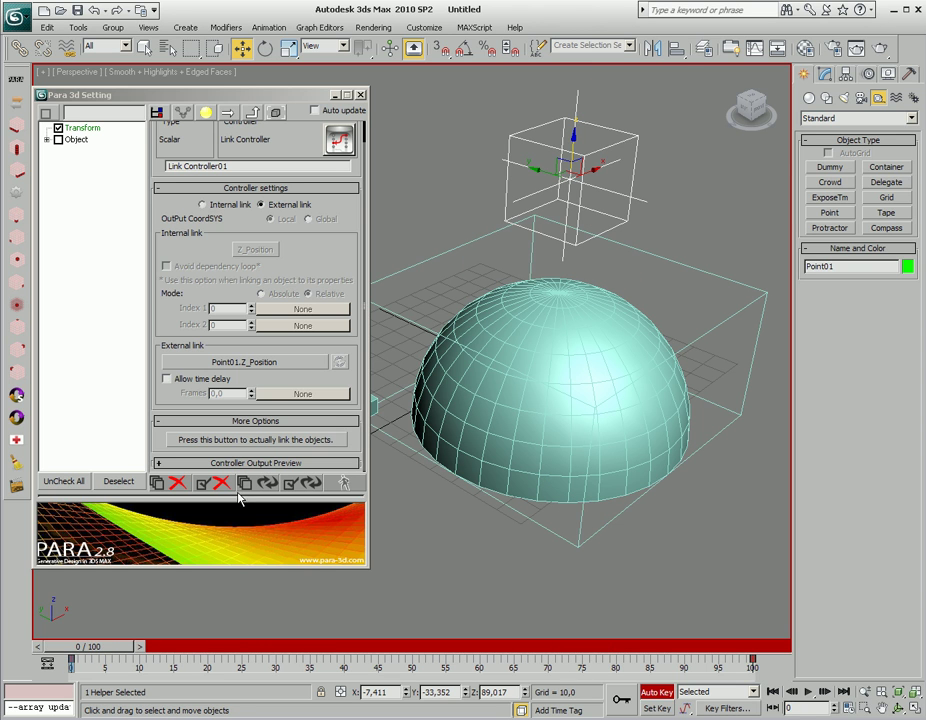
pyautogui.click(249, 484)
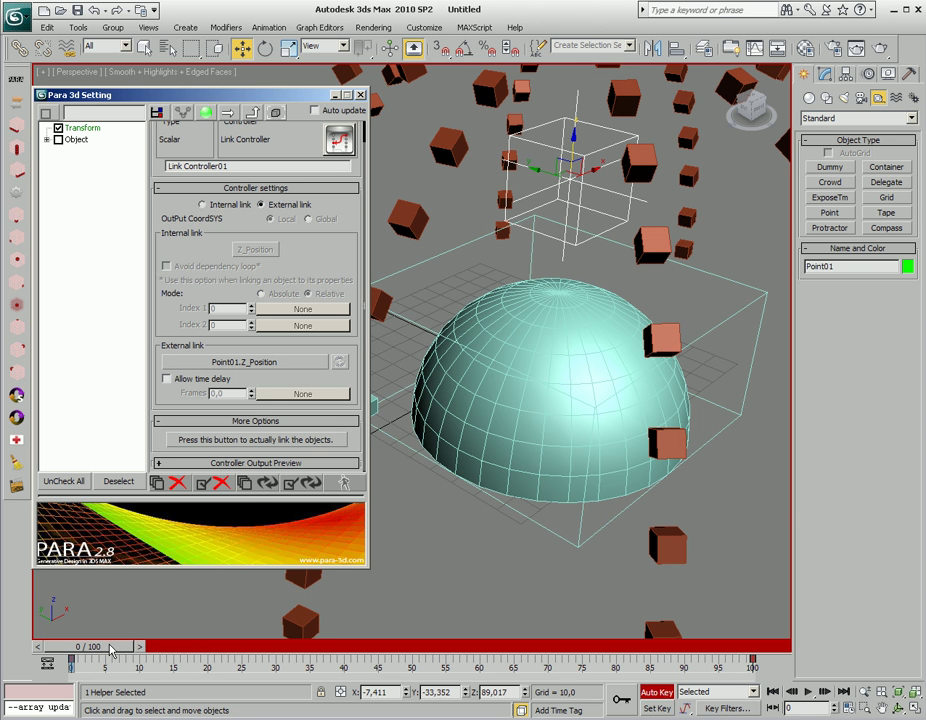
# - Scrub a few frames forward and back to frame 0, and examine the whole cube array around the dome
pyautogui.moveTo(161, 652); pyautogui.dragTo(193, 650)
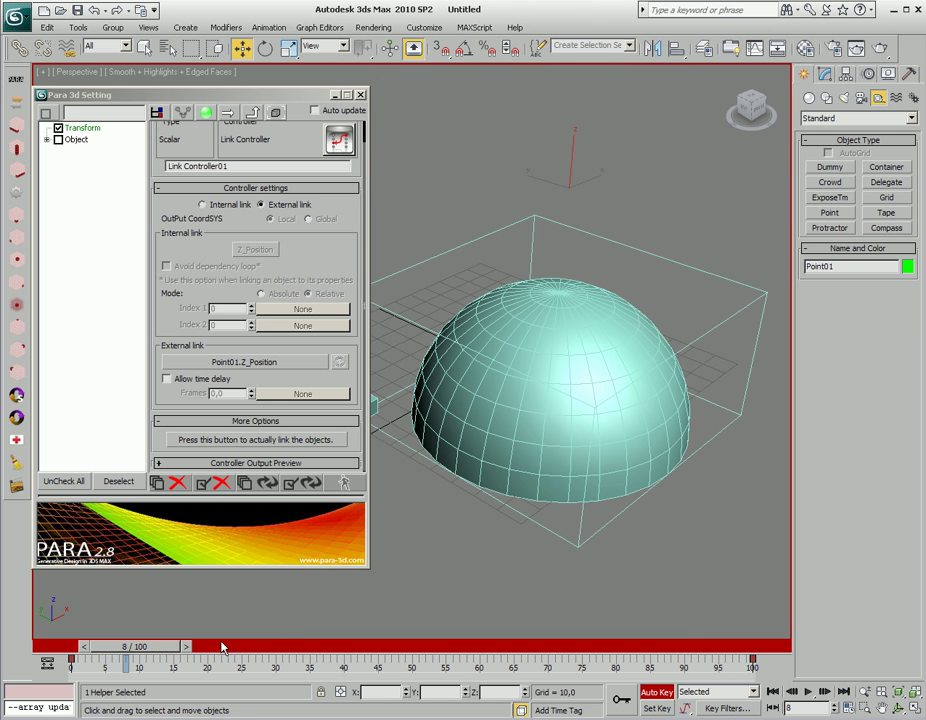
pyautogui.moveTo(156, 647); pyautogui.dragTo(64, 651)
pyautogui.press('Home')
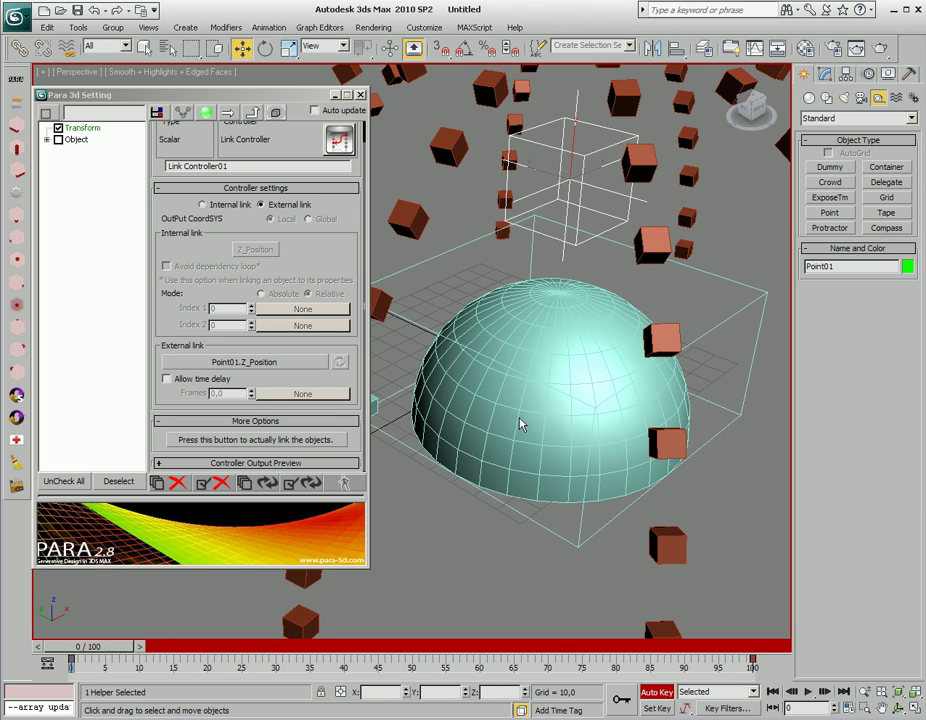
pyautogui.scroll(-3, 483, 423)
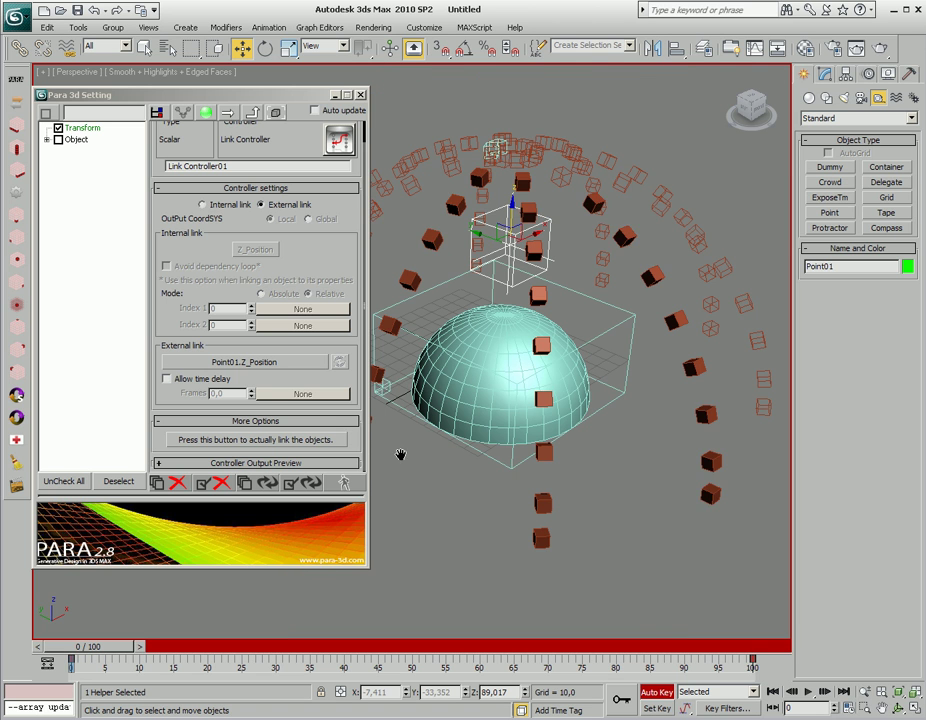
pyautogui.moveTo(505, 462); pyautogui.dragTo(517, 466, button='middle')
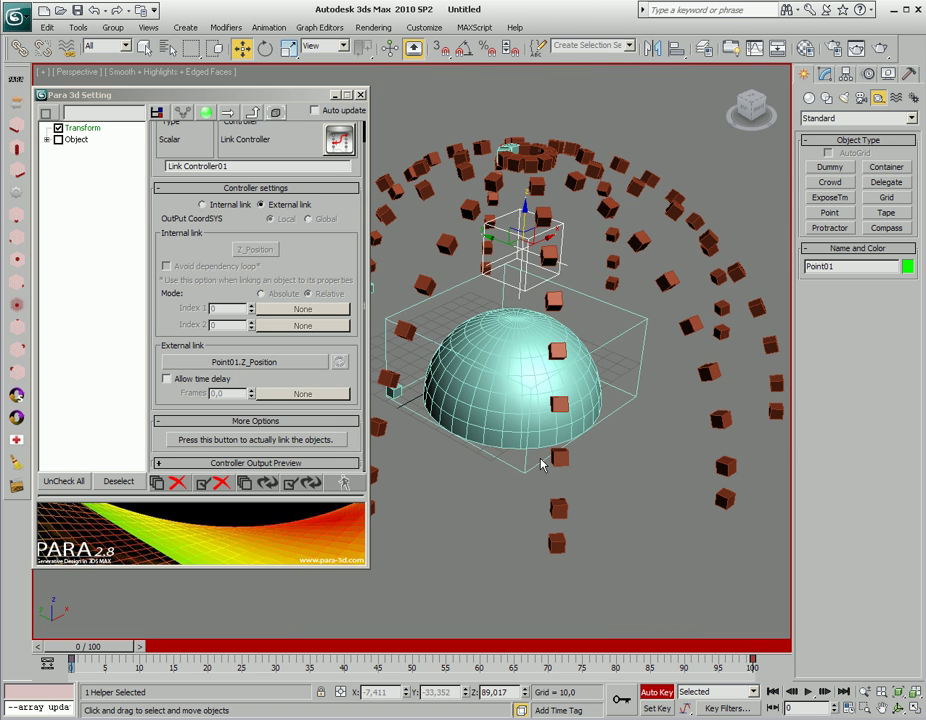
pyautogui.scroll(-2, 507, 438)
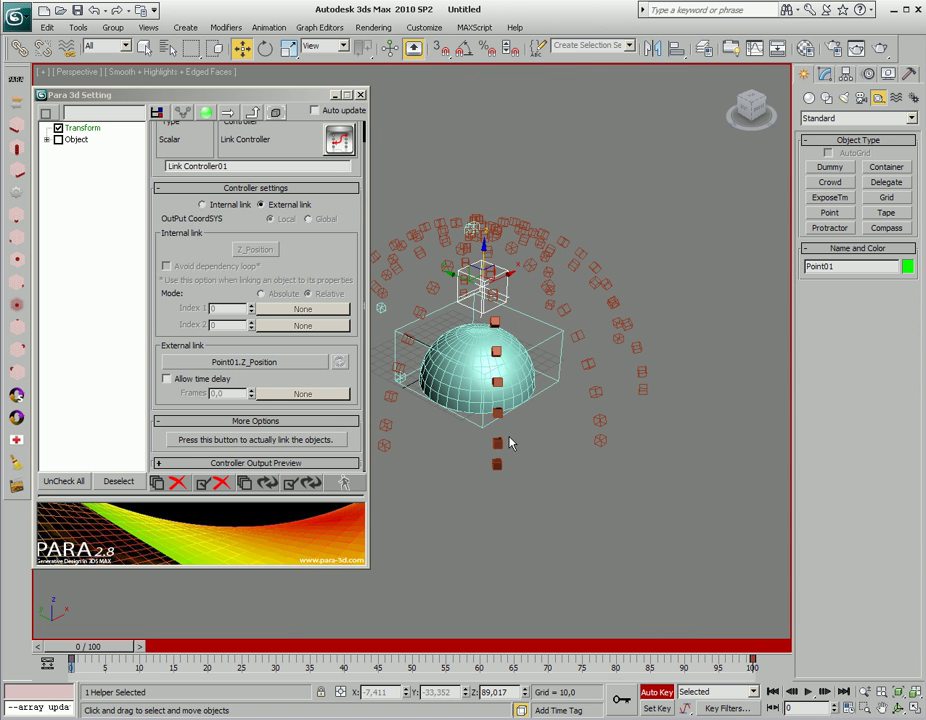
pyautogui.scroll(-3, 510, 440)
pyautogui.moveTo(455, 411); pyautogui.dragTo(533, 414, button='middle')
pyautogui.moveTo(533, 414)
pyautogui.mouseDown()
pyautogui.moveTo(539, 332)
pyautogui.moveTo(540, 374)
pyautogui.mouseUp()
pyautogui.moveTo(615, 376); pyautogui.dragTo(545, 385, button='middle')
pyautogui.moveTo(528, 385); pyautogui.dragTo(533, 388, button='middle')
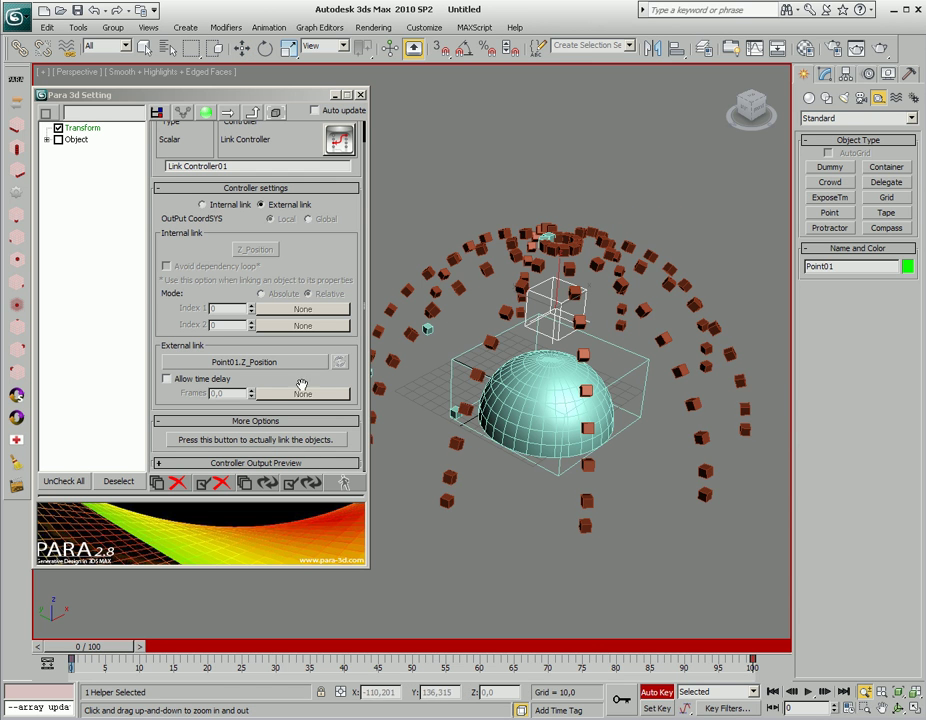
# - Reopen the Link Controller that drives the move length and allow a time delay on its external link
pyautogui.scroll(2, 318, 329)
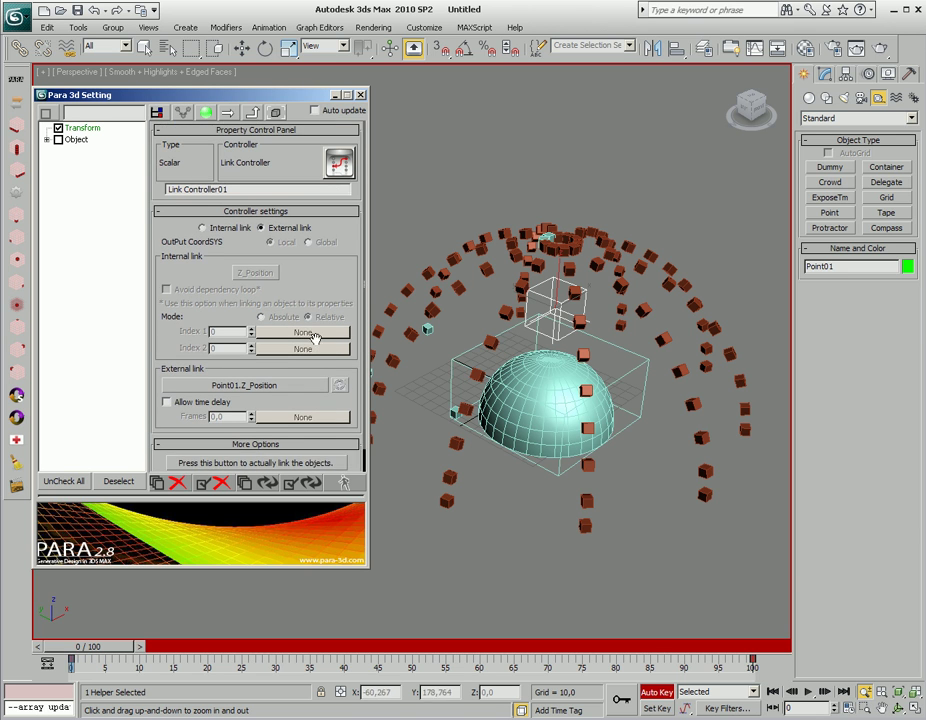
pyautogui.click(252, 112)
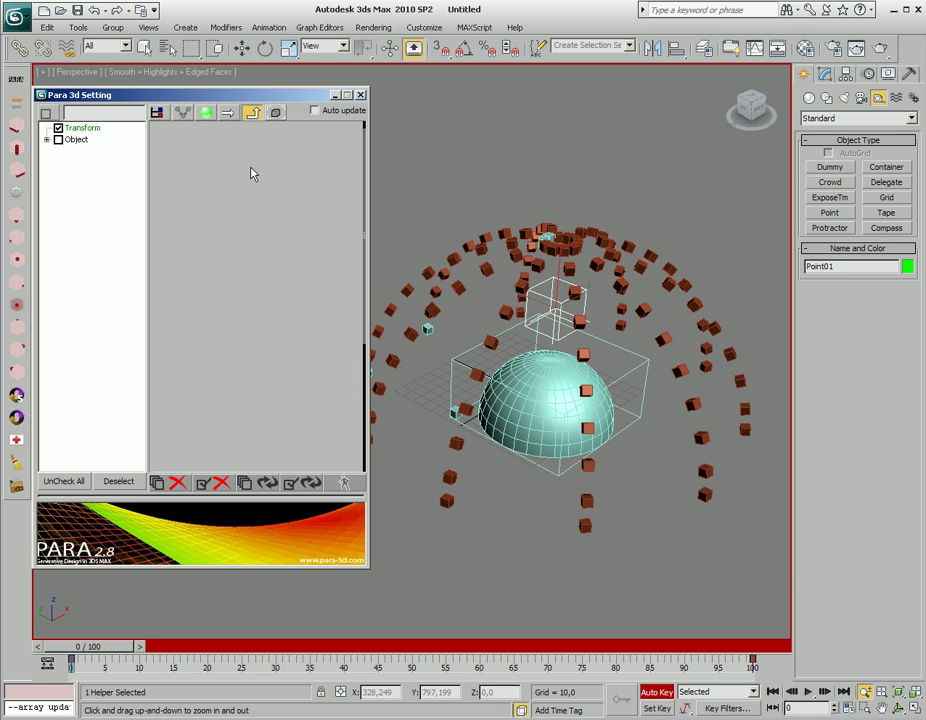
pyautogui.click(176, 140)
pyautogui.moveTo(337, 420); pyautogui.dragTo(338, 315)
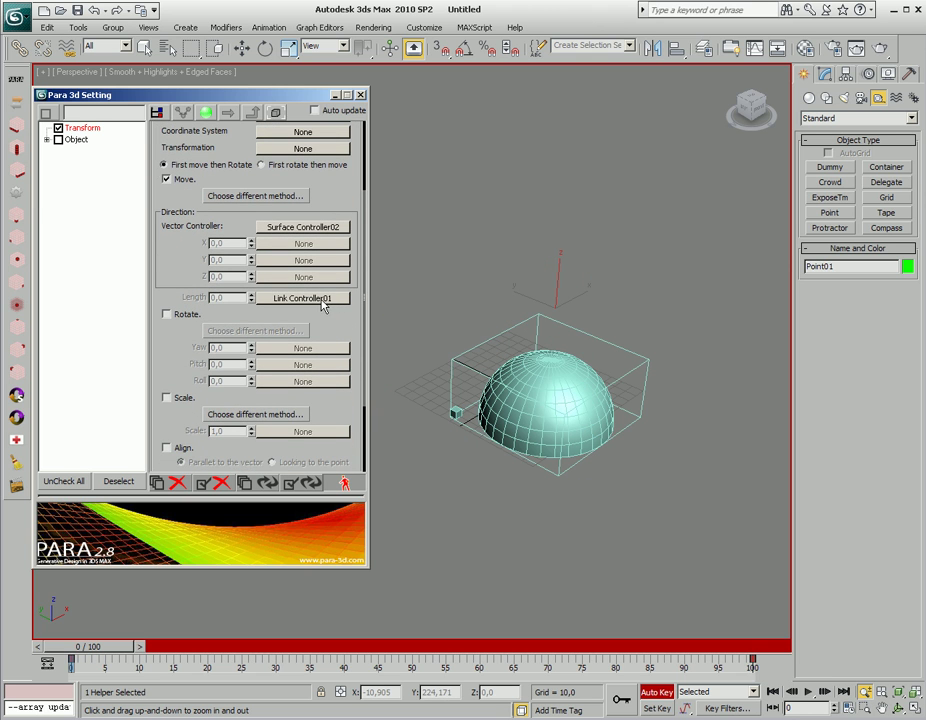
pyautogui.click(319, 299)
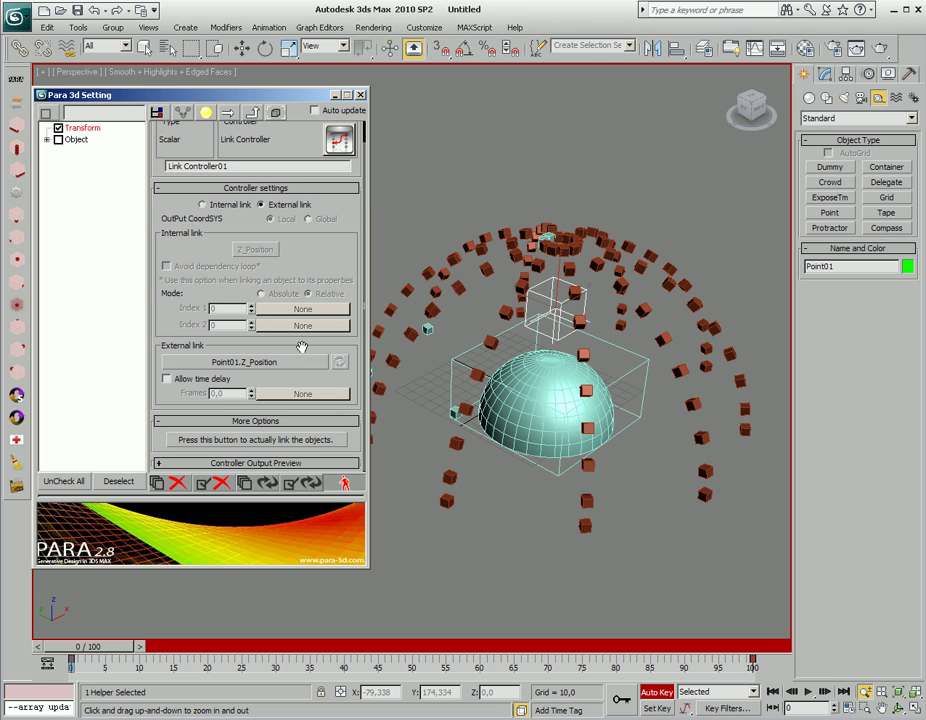
pyautogui.click(167, 379)
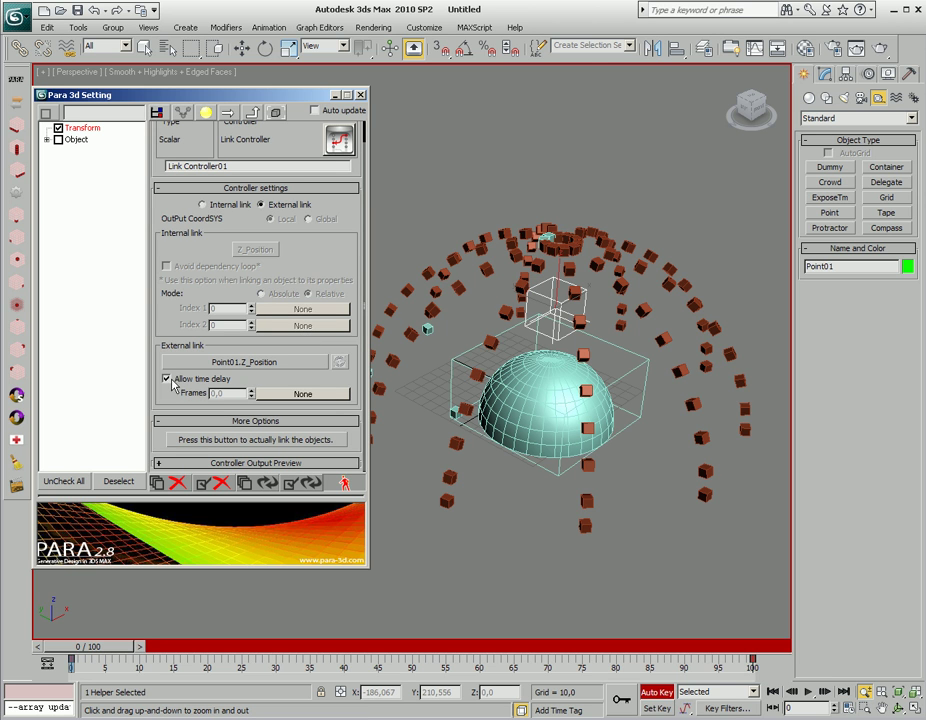
# - Find the Math Controller in the controller library and assign it to the time delay's frames
pyautogui.click(304, 395)
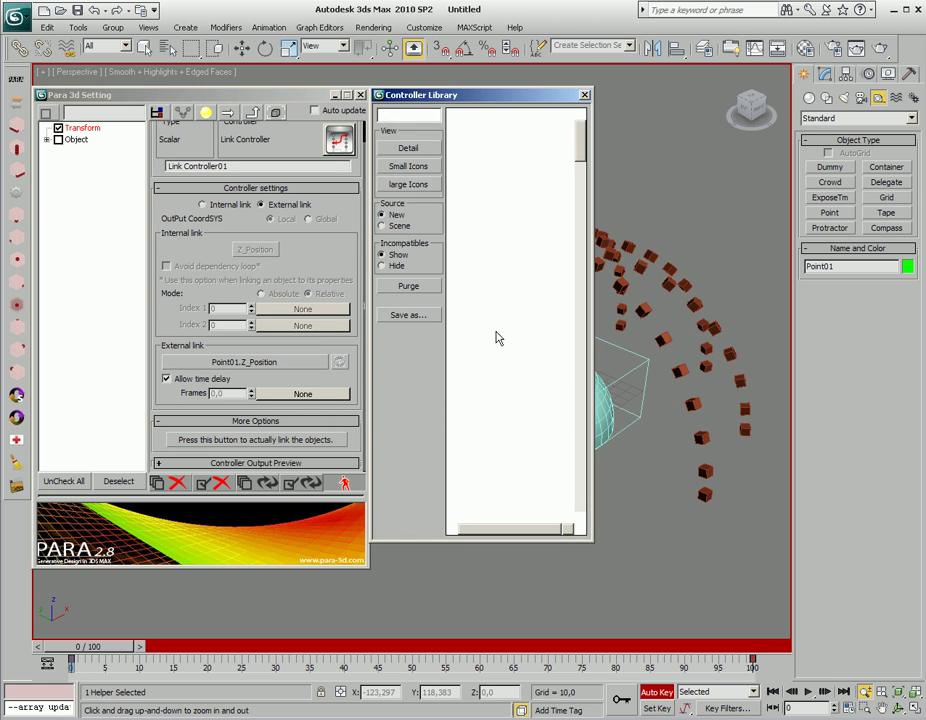
pyautogui.click(408, 118)
pyautogui.write('math')
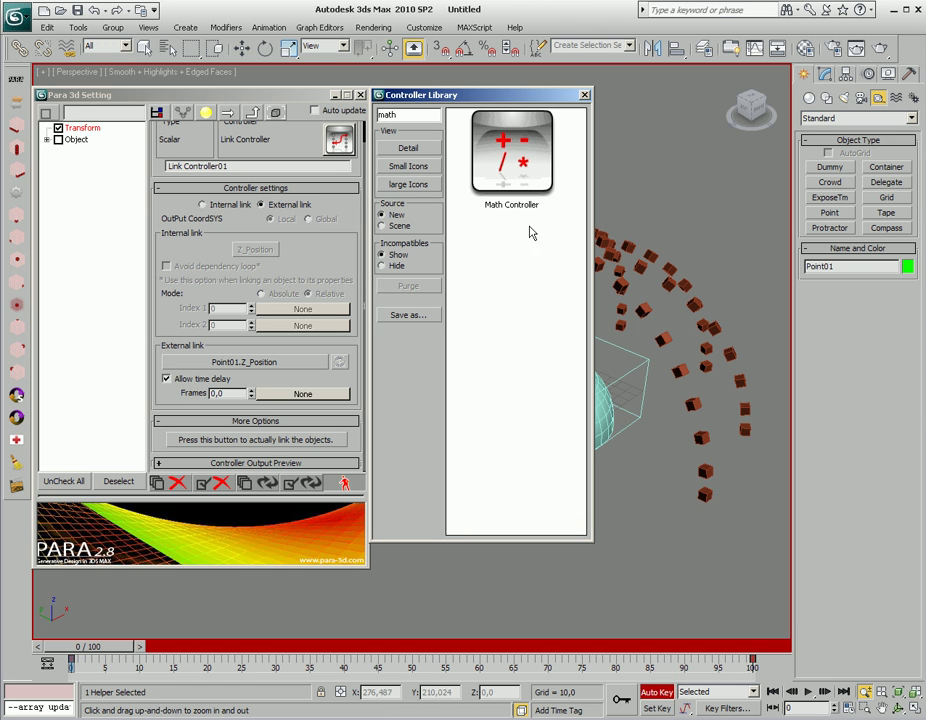
pyautogui.moveTo(522, 167); pyautogui.dragTo(317, 401)
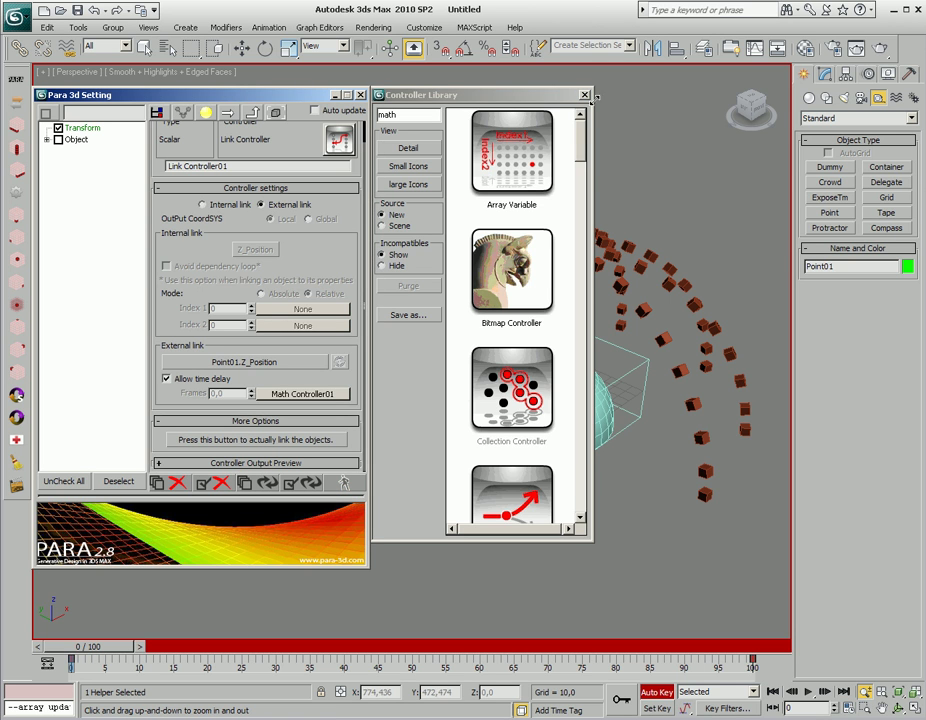
pyautogui.click(585, 95)
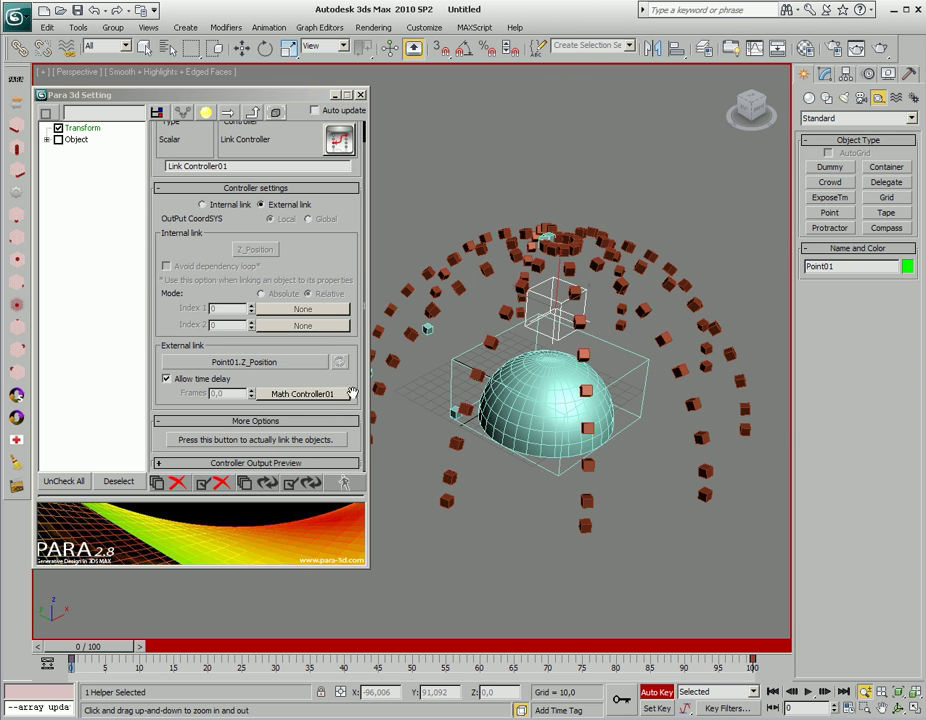
# - Assign an Array Variable controller to each of the Math Controller's operands A and B
pyautogui.click(319, 396)
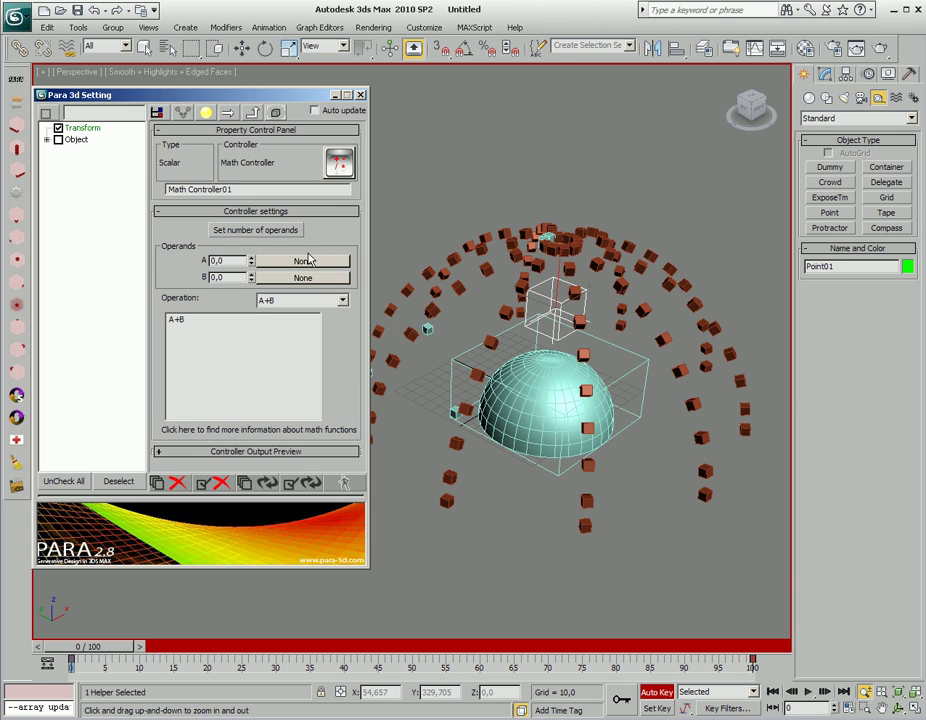
pyautogui.click(303, 262)
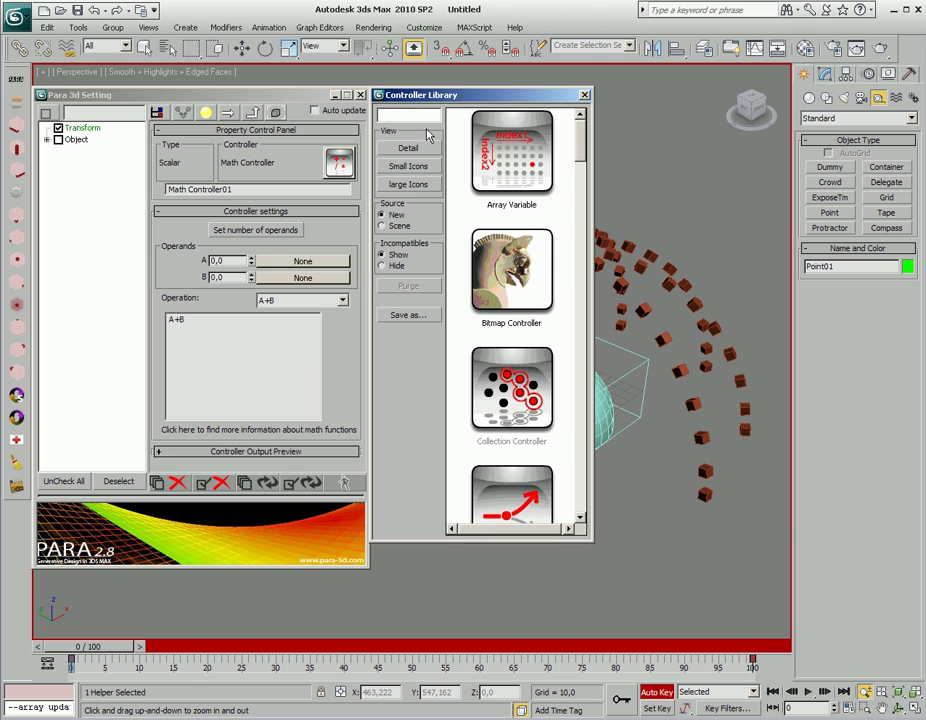
pyautogui.moveTo(490, 165); pyautogui.dragTo(303, 261)
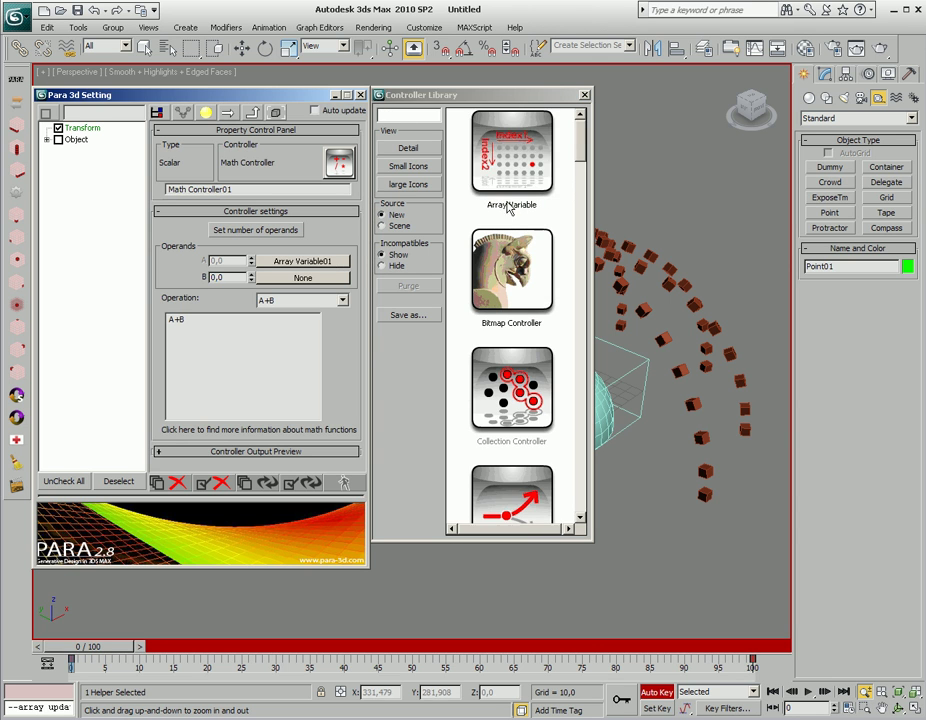
pyautogui.moveTo(527, 172); pyautogui.dragTo(328, 285)
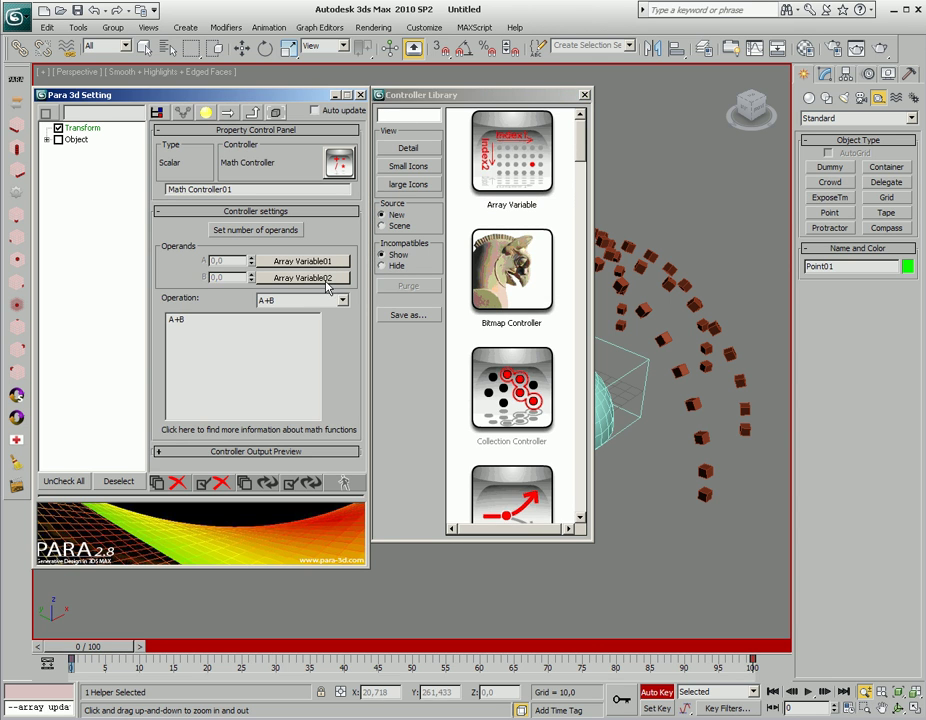
pyautogui.click(584, 95)
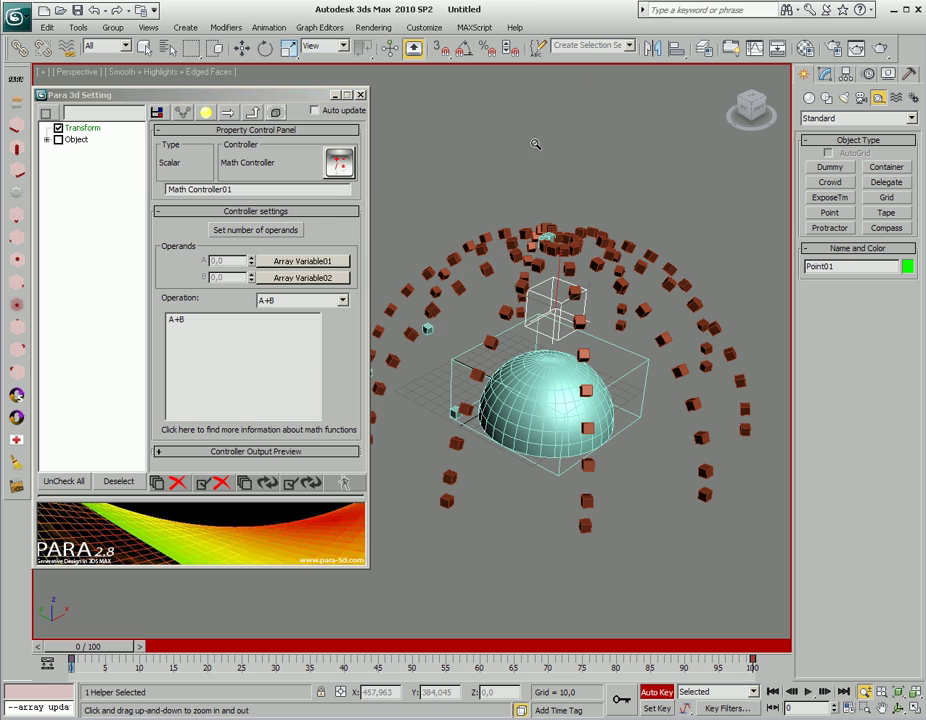
# - Set operand A's array variable to the item's location in the first dimension (Index1), and open operand B's variable before returning to the Math Controller
pyautogui.click(322, 262)
pyautogui.click(230, 261)
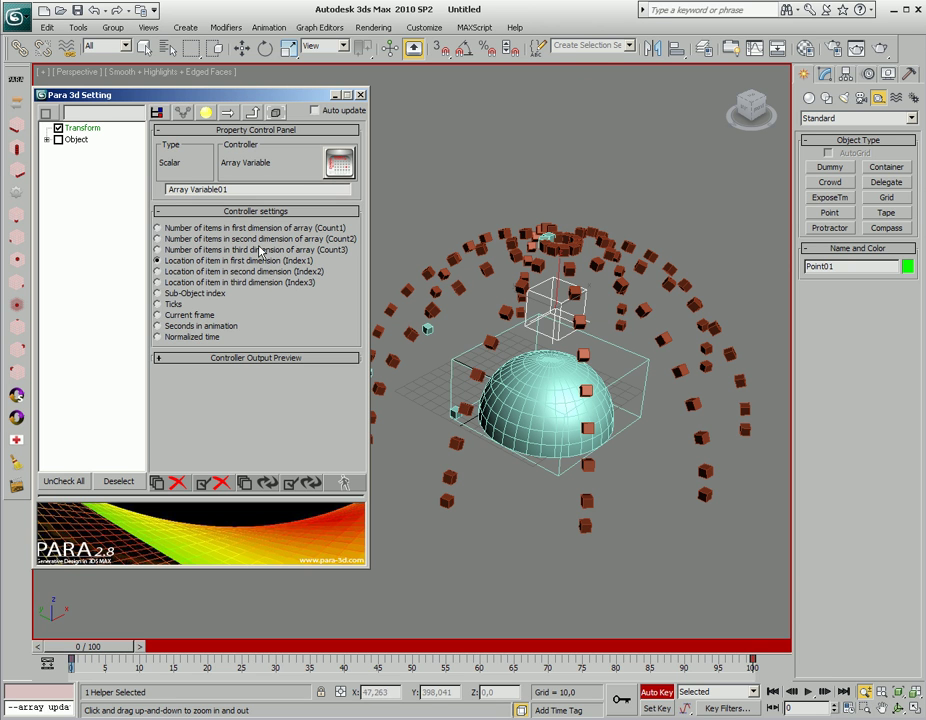
pyautogui.click(256, 115)
pyautogui.click(298, 279)
pyautogui.click(253, 112)
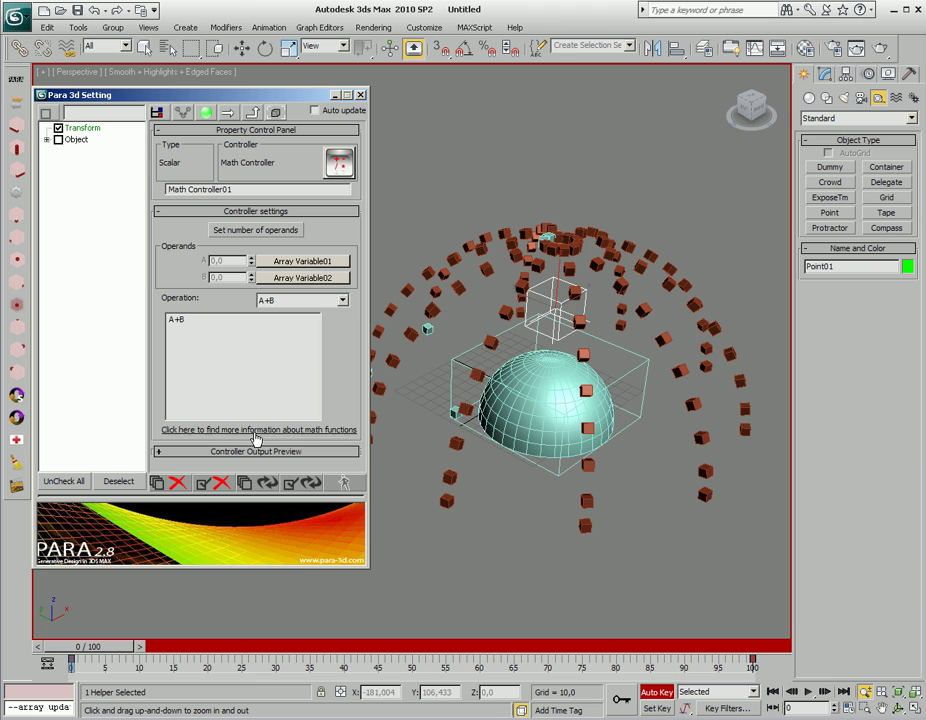
# - Set the Math Controller's operation to A*B and update the array at frame 13
pyautogui.click(345, 301)
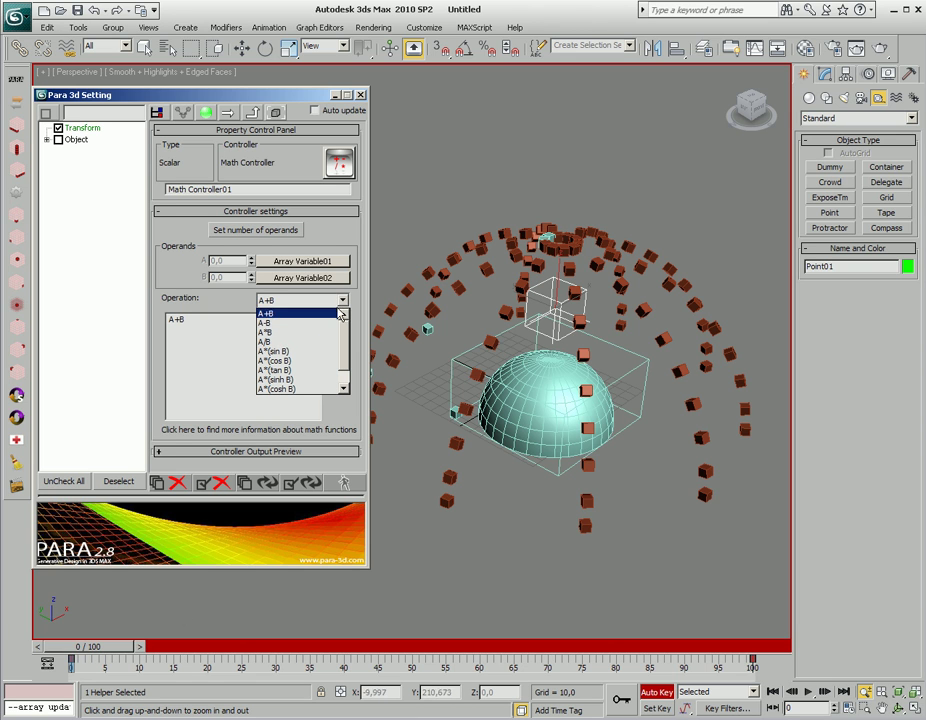
pyautogui.click(292, 332)
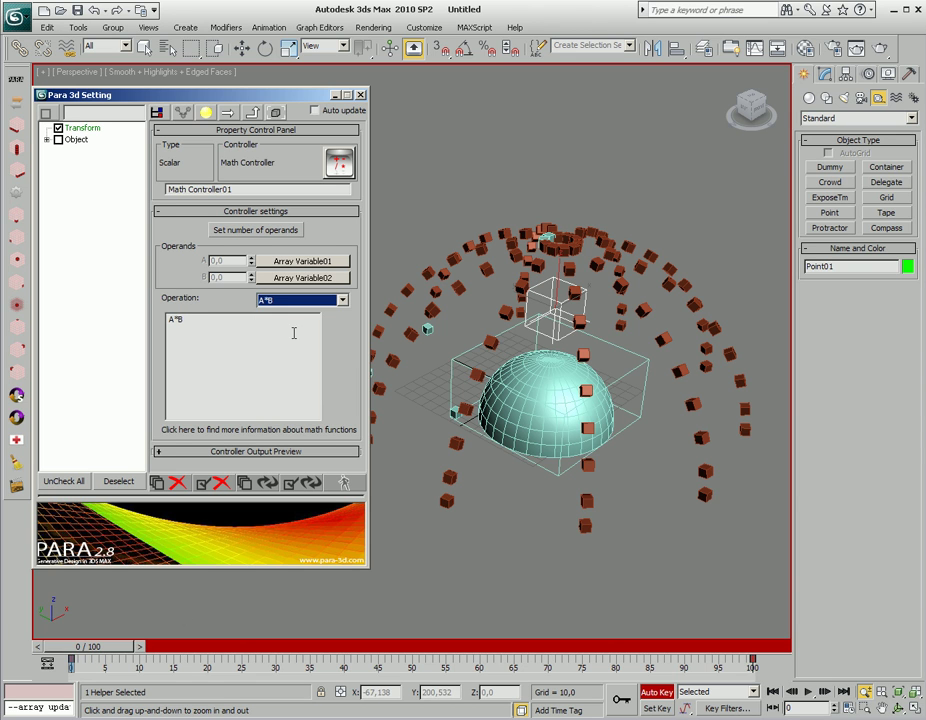
pyautogui.moveTo(180, 650); pyautogui.dragTo(197, 650)
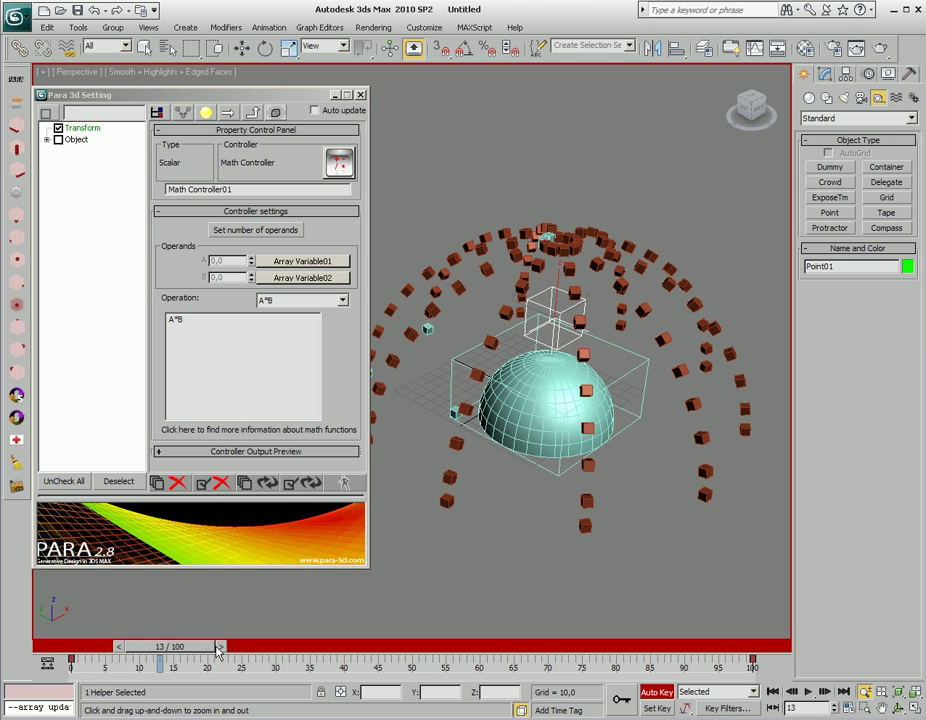
pyautogui.click(267, 486)
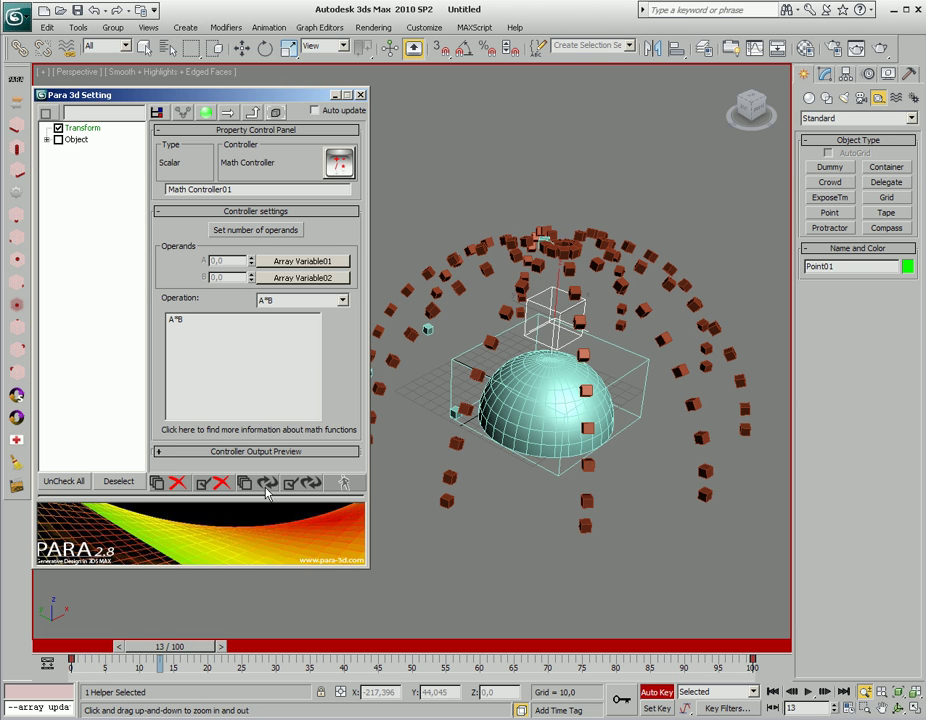
# - Check the delayed cube motion by updating the array at frames 37, 56, 78 and 95, and return to frame 0
pyautogui.click(326, 648)
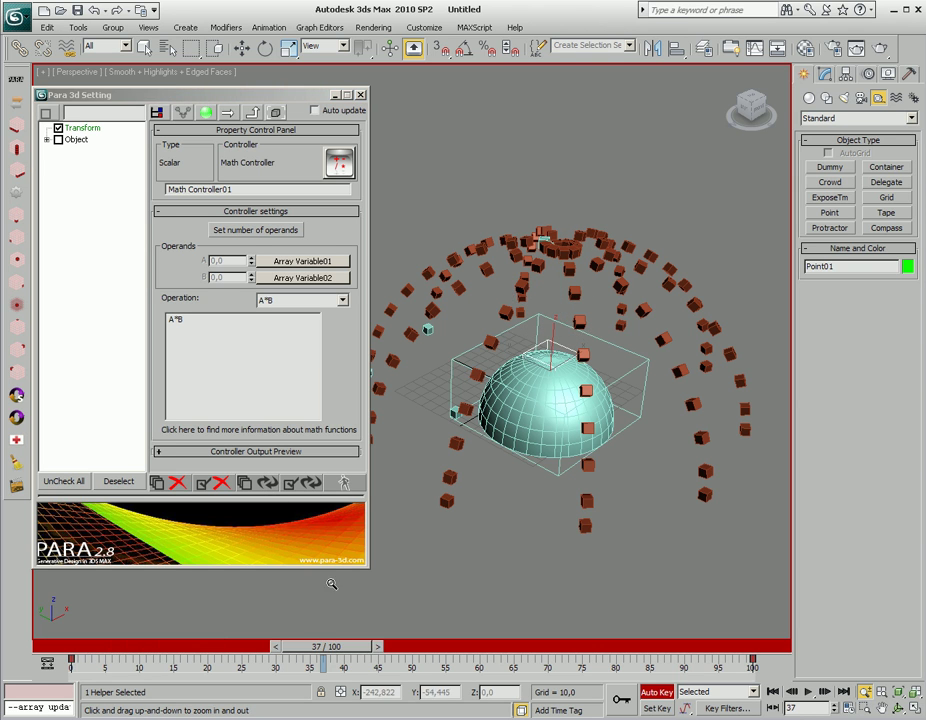
pyautogui.click(264, 486)
pyautogui.click(452, 646)
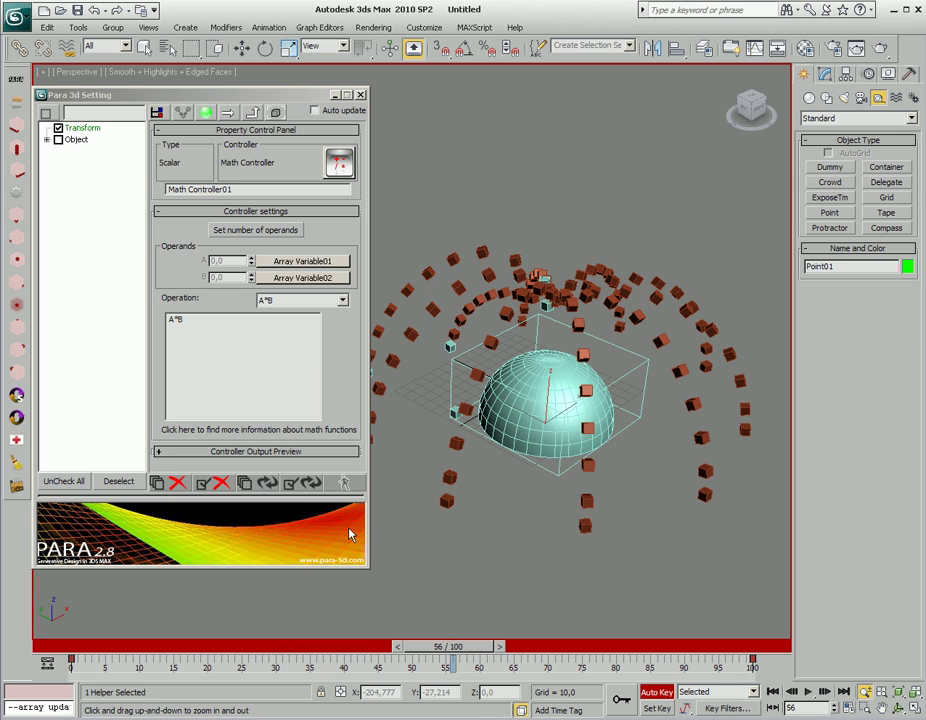
pyautogui.click(265, 484)
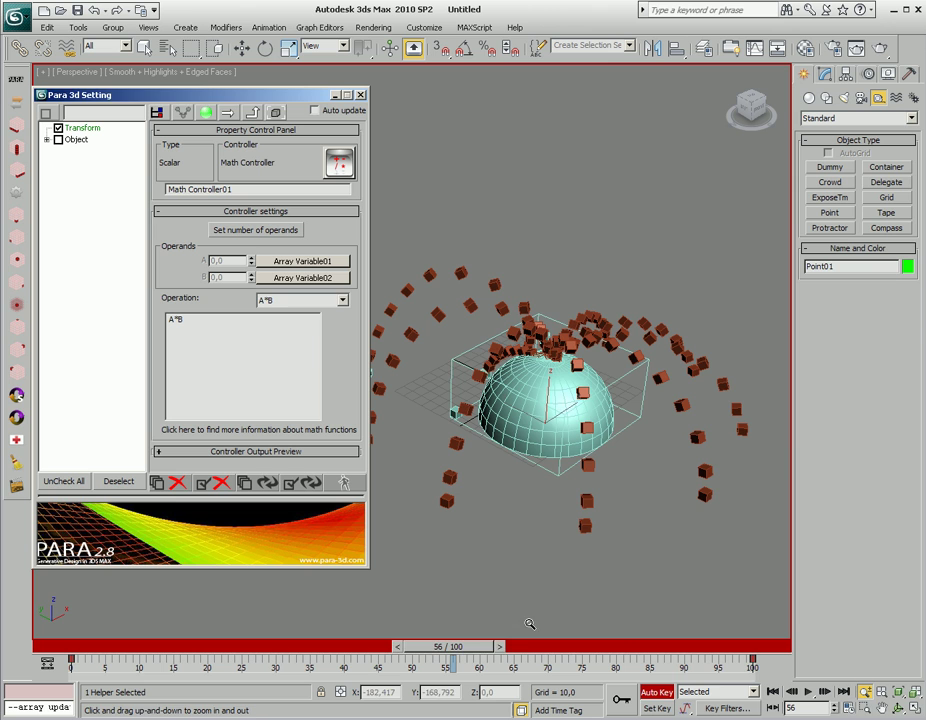
pyautogui.click(600, 647)
pyautogui.click(267, 485)
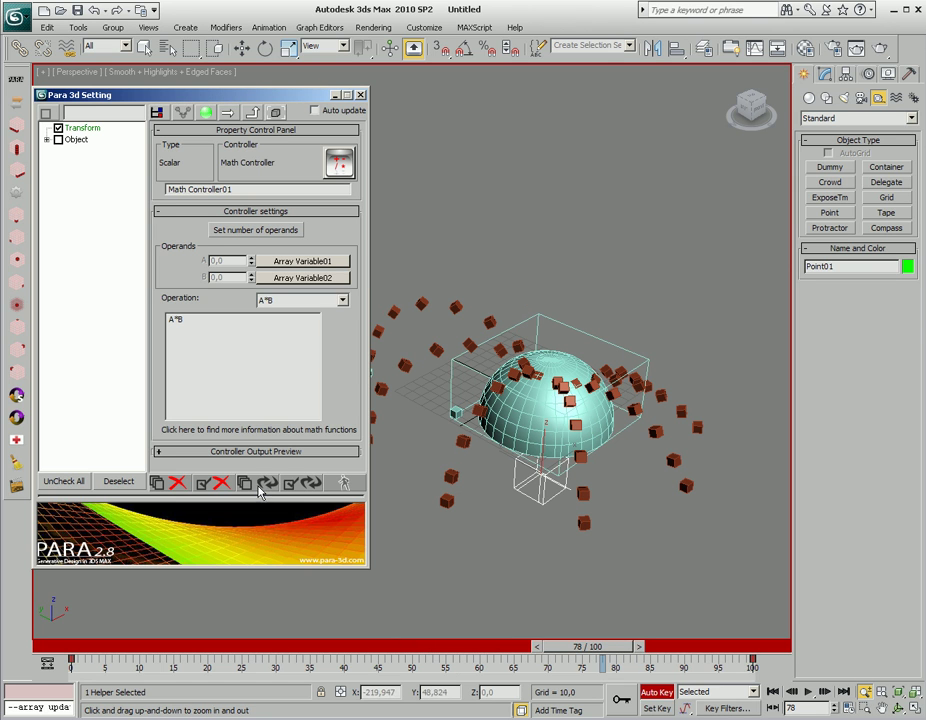
pyautogui.click(711, 648)
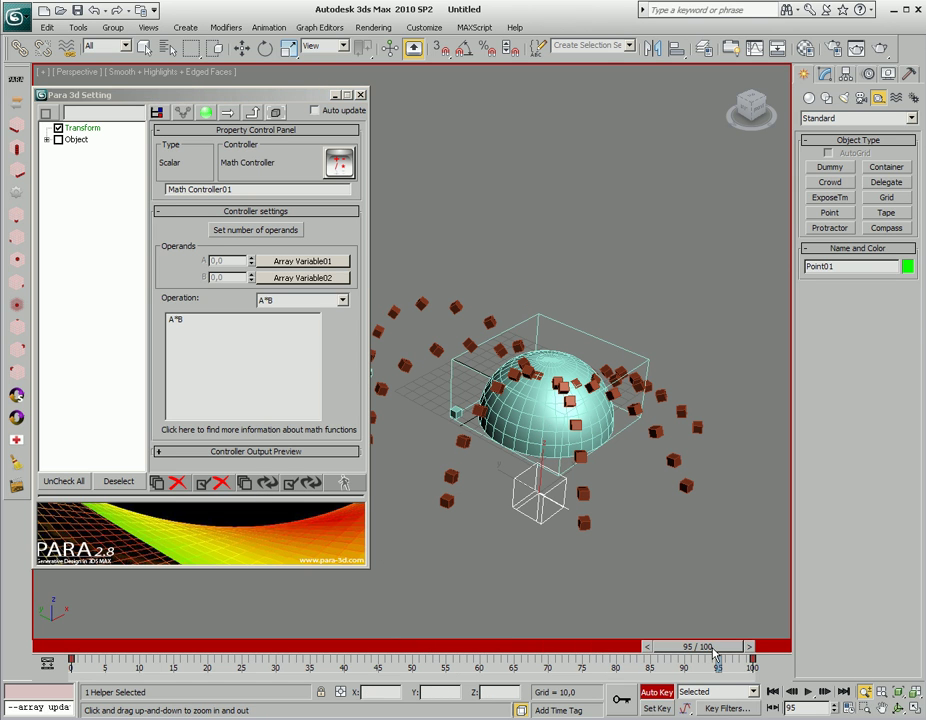
pyautogui.click(263, 484)
pyautogui.moveTo(697, 647); pyautogui.dragTo(70, 648)
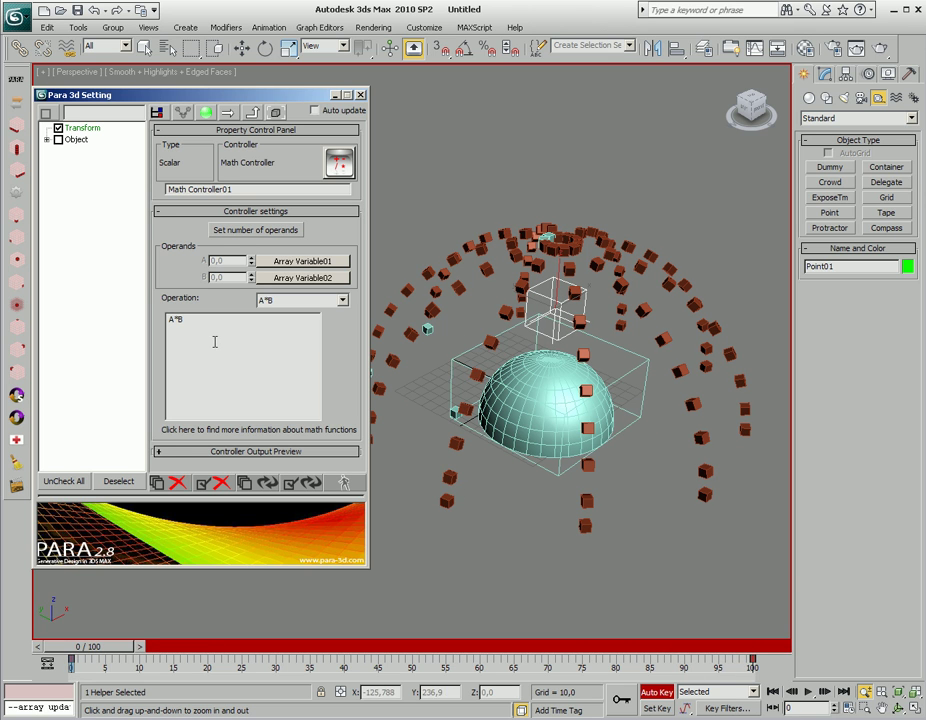
# - Set the Math Controller's number of operands to 3 and change its expression to C+A*B
pyautogui.click(255, 229)
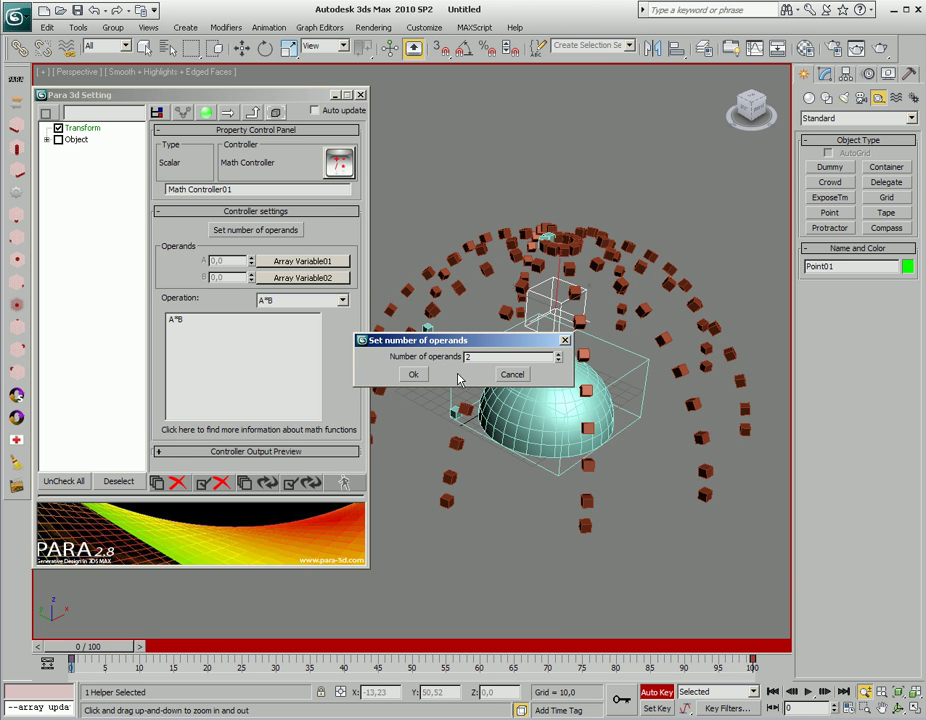
pyautogui.click(558, 353)
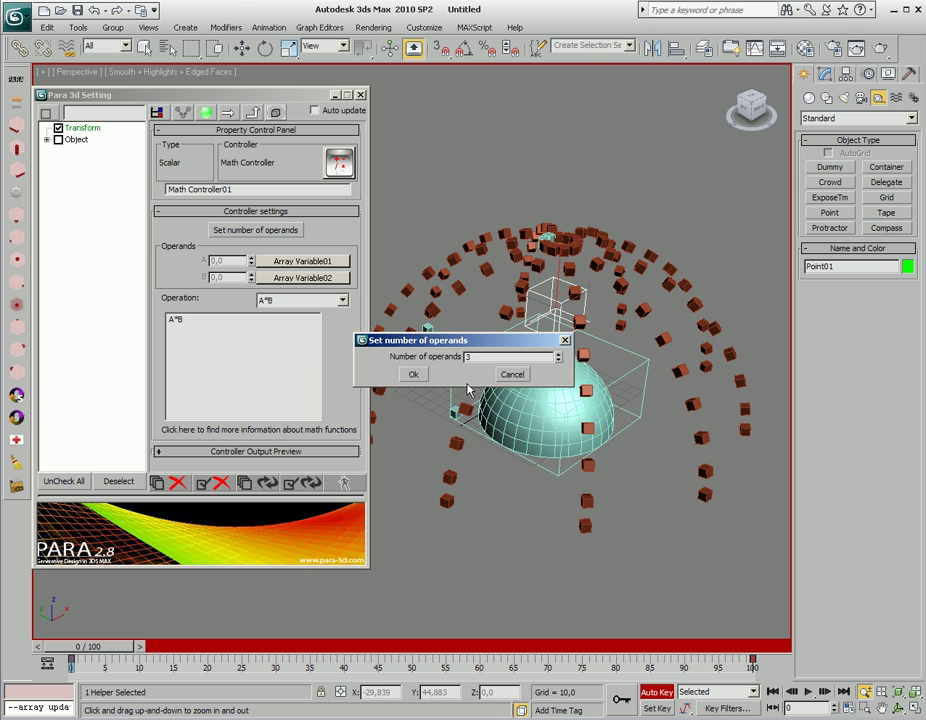
pyautogui.click(558, 359)
pyautogui.click(413, 374)
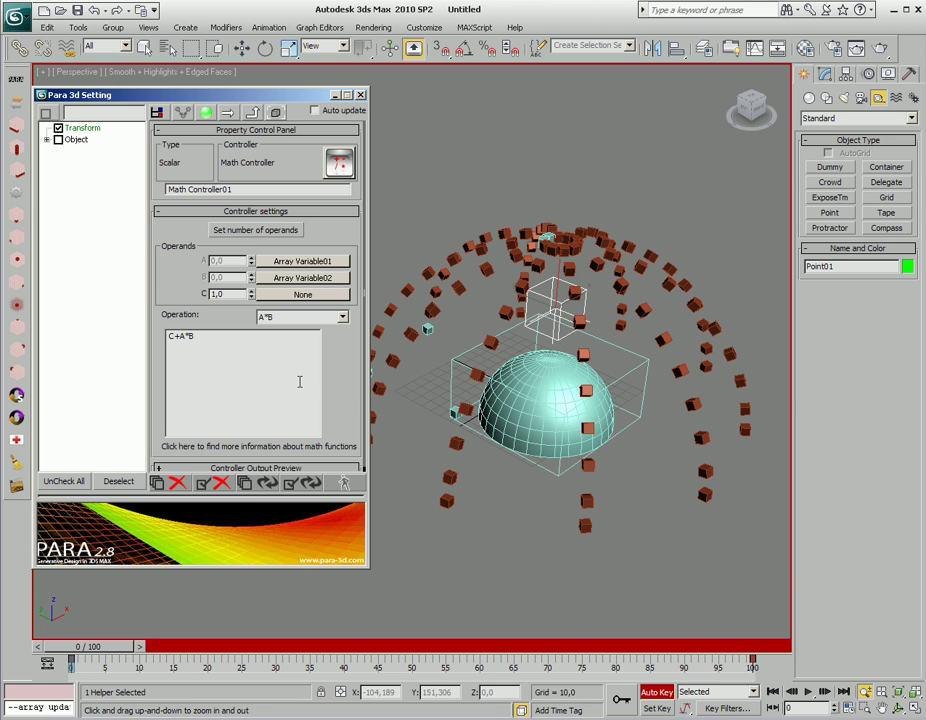
# - Go to frame 61, turn on automatic updating of the array, and set operand C to about 46.2
pyautogui.moveTo(105, 648); pyautogui.dragTo(490, 682)
pyautogui.moveTo(650, 559)
pyautogui.keyDown('alt'); pyautogui.mouseDown(button='middle')
pyautogui.moveTo(511, 561)
pyautogui.moveTo(752, 613)
pyautogui.moveTo(783, 536)
pyautogui.moveTo(595, 533)
pyautogui.moveTo(639, 540)
pyautogui.mouseUp(button='middle'); pyautogui.keyUp('alt')
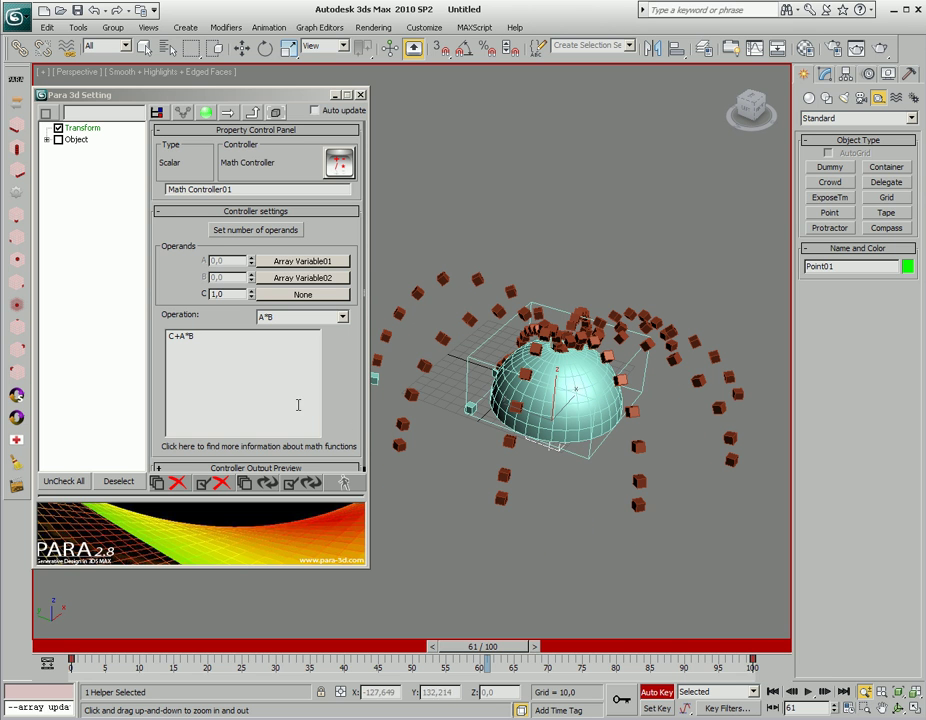
pyautogui.moveTo(251, 300); pyautogui.dragTo(254, 204)
pyautogui.rightClick(254, 175)
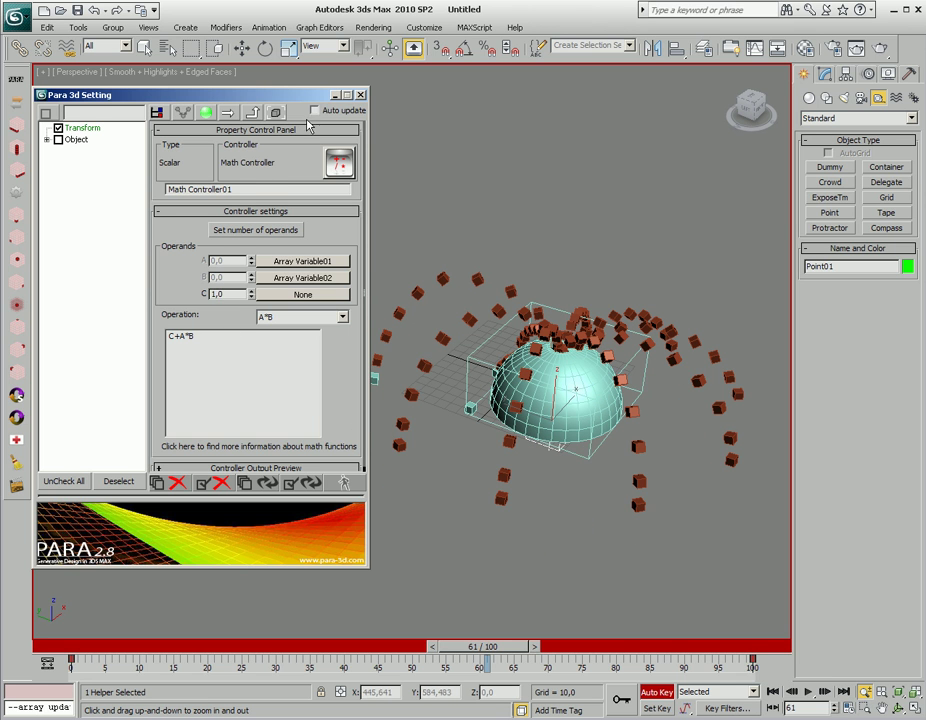
pyautogui.click(315, 110)
pyautogui.moveTo(254, 300); pyautogui.dragTo(246, 713)
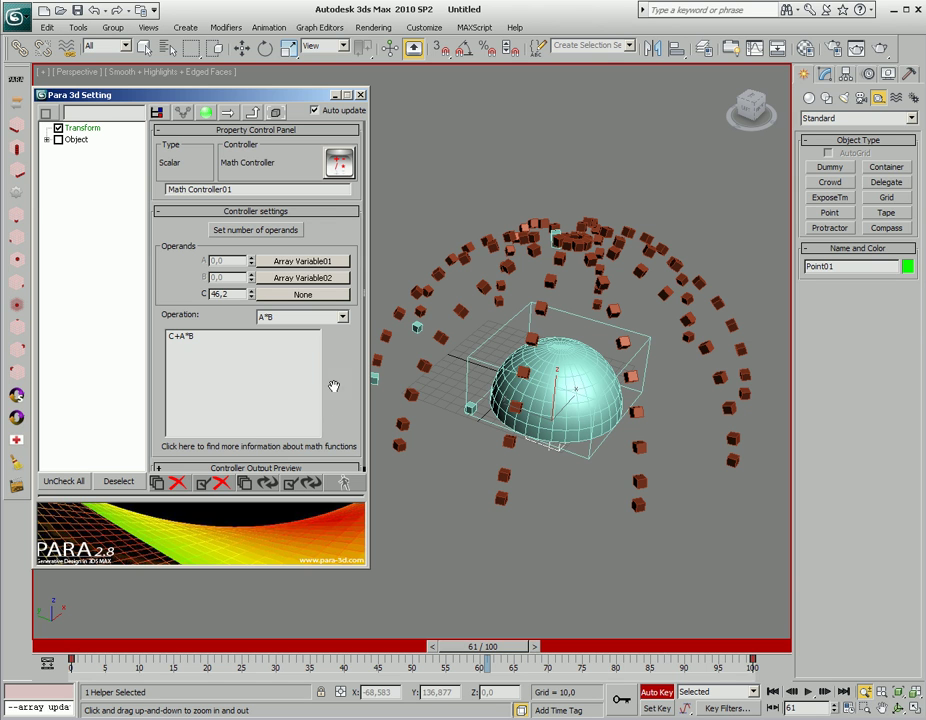
# - Go back up from the Math Controller through the Link Controller's delay settings to the Transform Controller
pyautogui.click(252, 112)
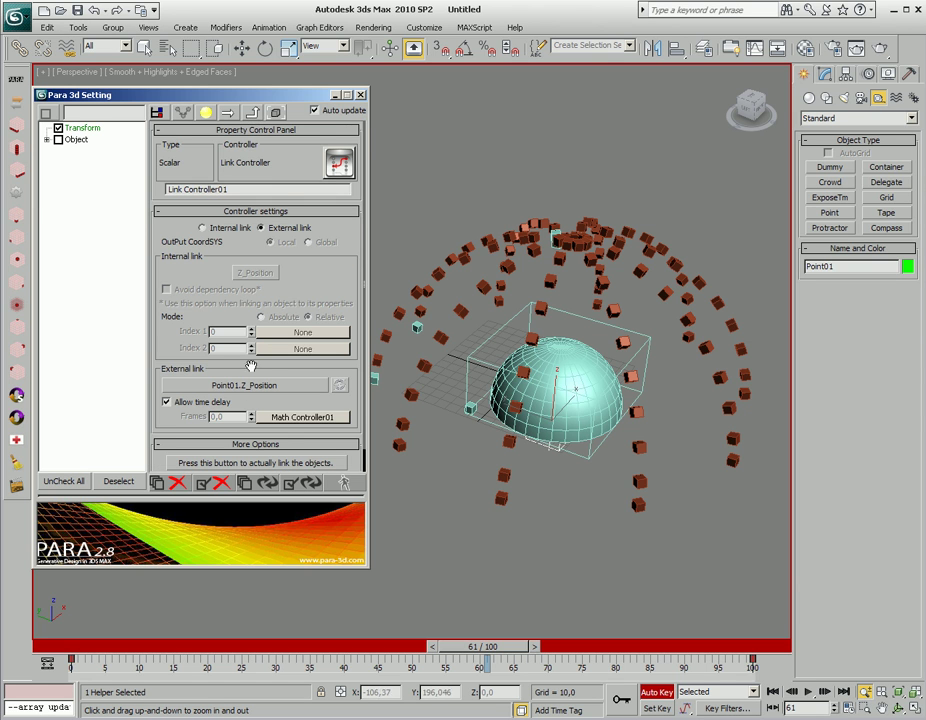
pyautogui.moveTo(306, 408); pyautogui.dragTo(305, 306)
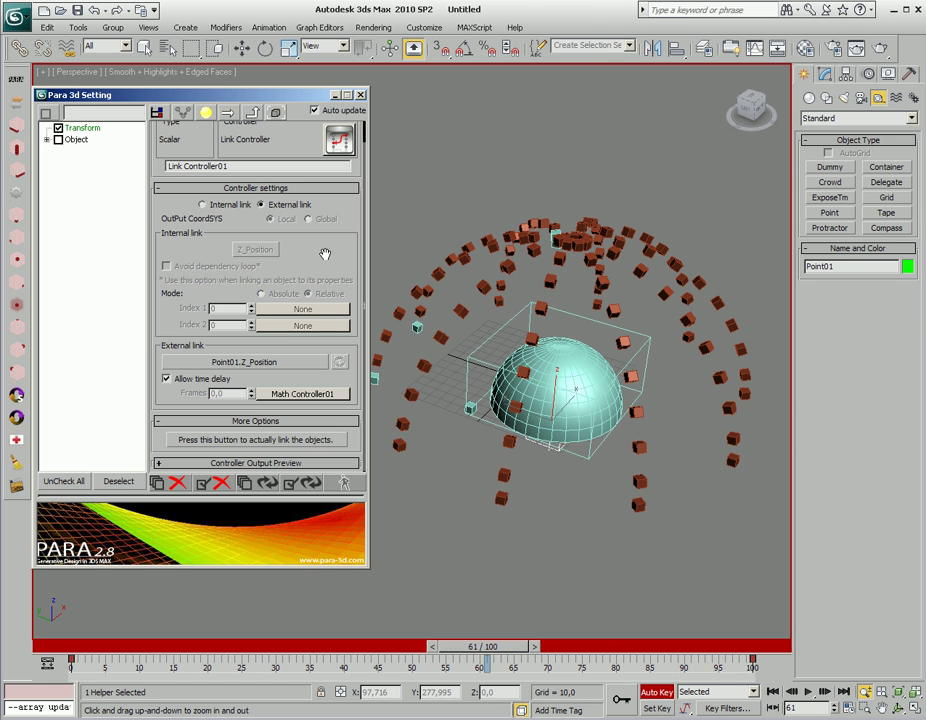
pyautogui.click(252, 112)
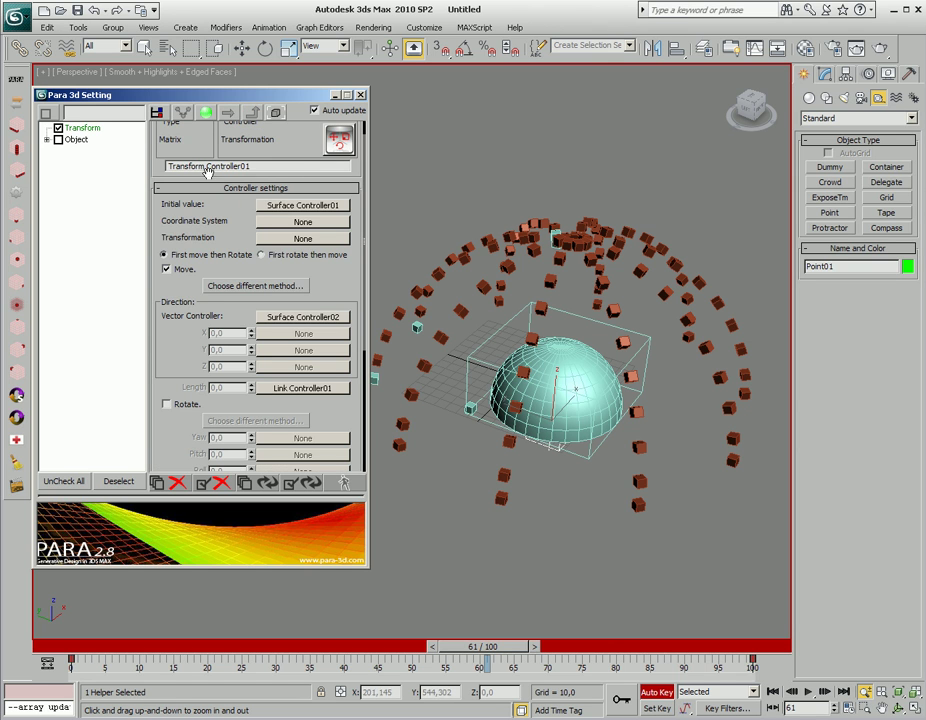
# - Show the controllers as a hierarchy tree and review the Link Controller and Transform Controller settings, ending on the controller driving the move length
pyautogui.click(157, 112)
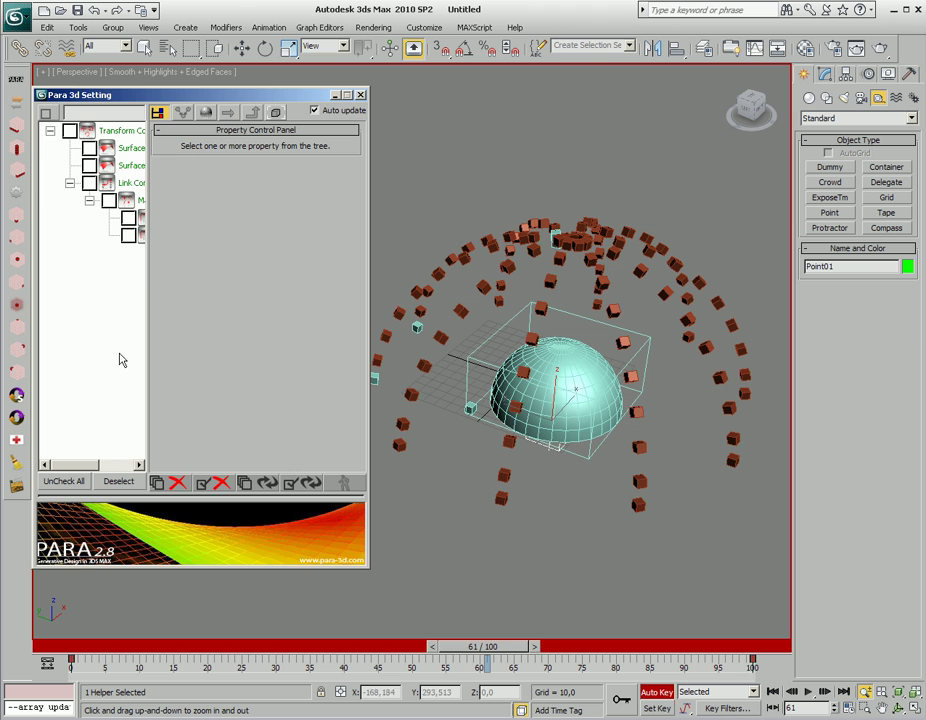
pyautogui.moveTo(70, 470)
pyautogui.mouseDown()
pyautogui.moveTo(105, 467)
pyautogui.moveTo(82, 468)
pyautogui.mouseUp()
pyautogui.click(140, 182)
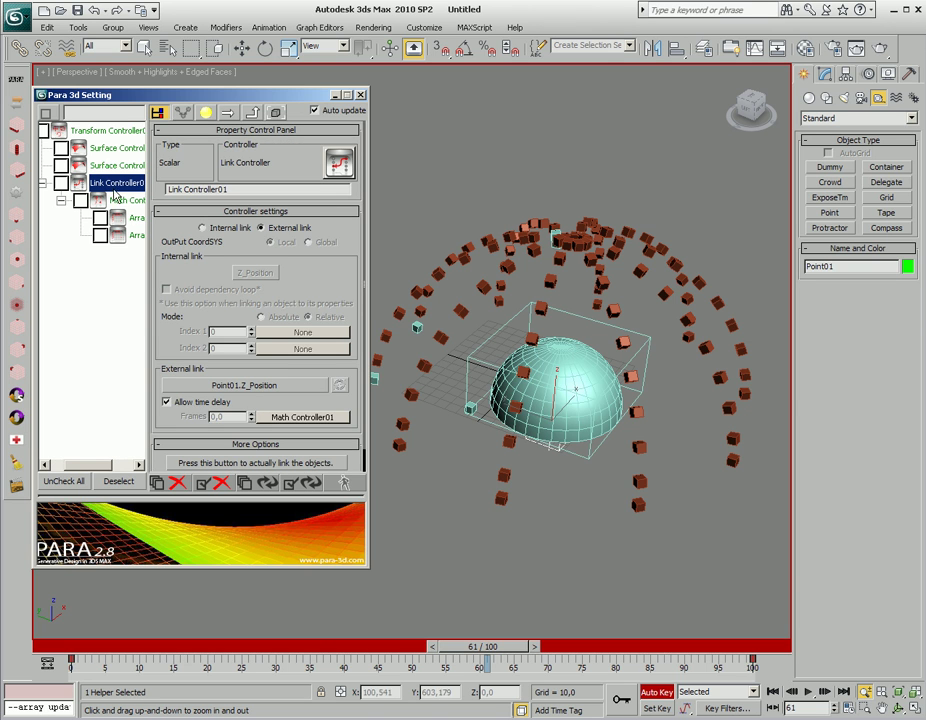
pyautogui.moveTo(256, 279); pyautogui.dragTo(259, 234)
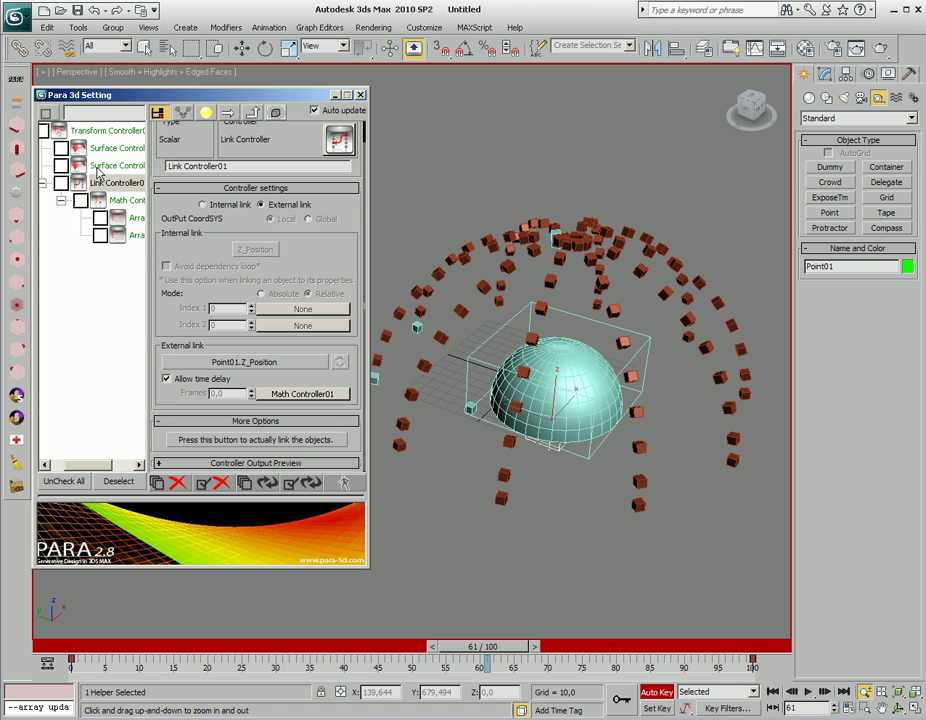
pyautogui.click(75, 126)
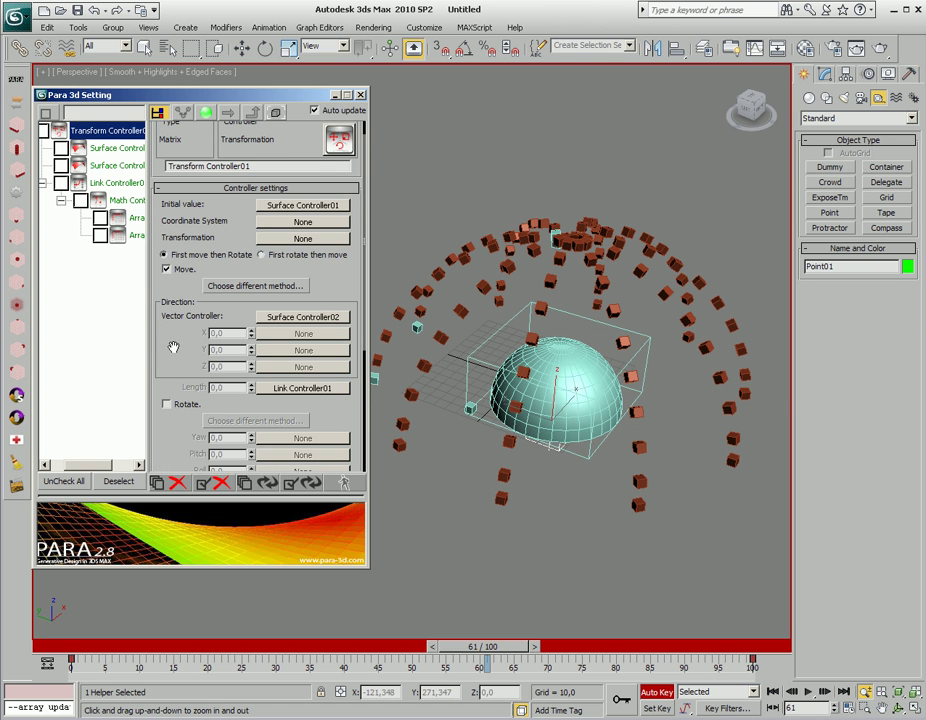
pyautogui.click(305, 386)
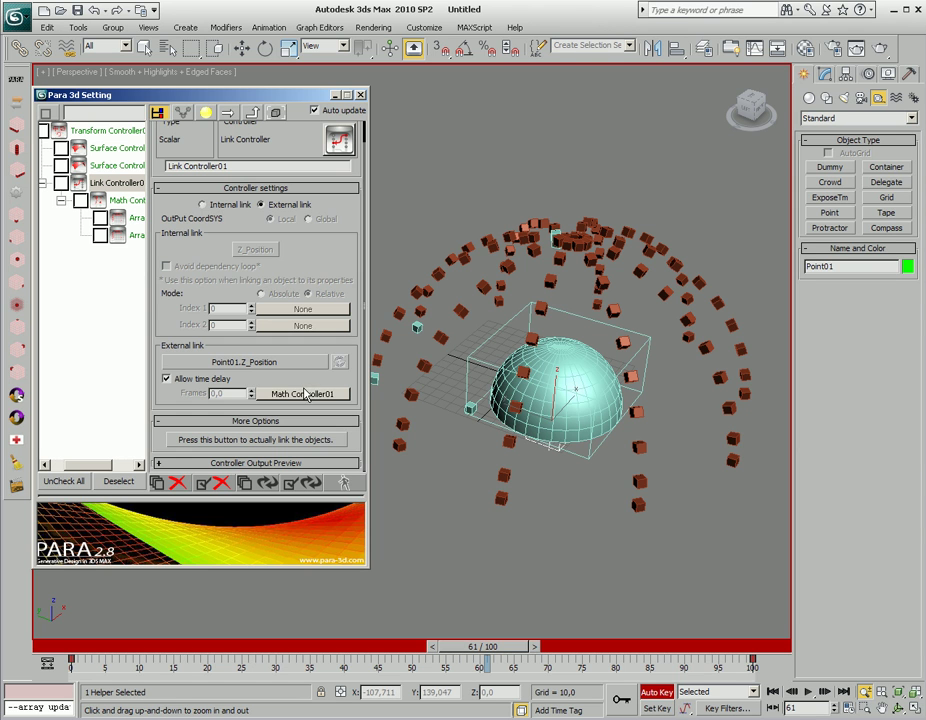